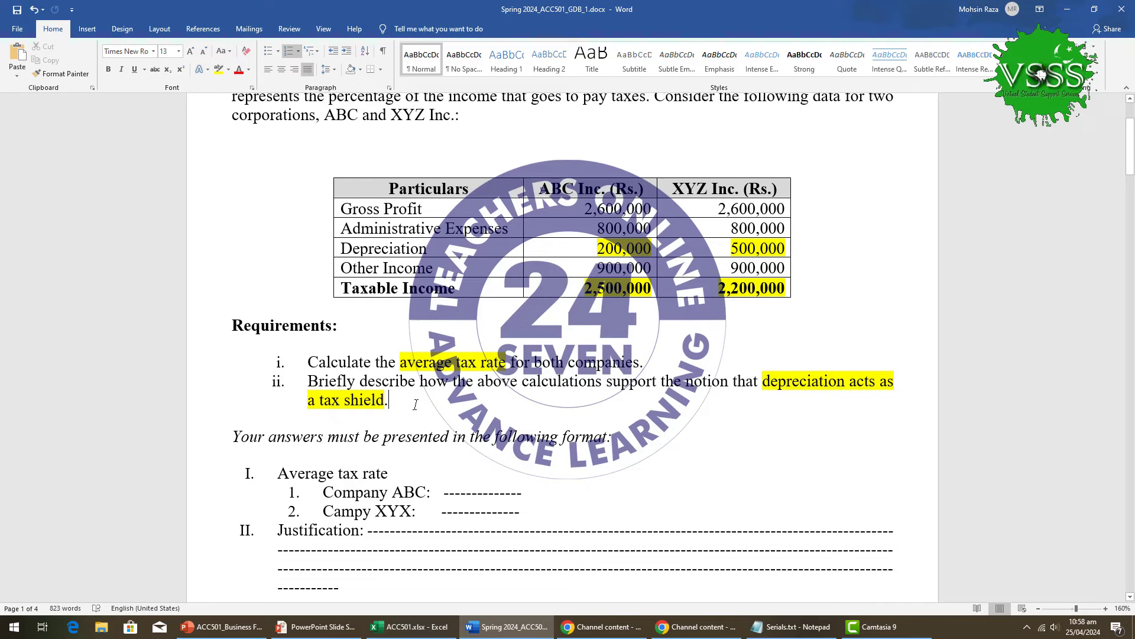
# - Review the required answer format and the model tax rates by taxable income range in the assignment document
pyautogui.scroll(-3, 416, 404)
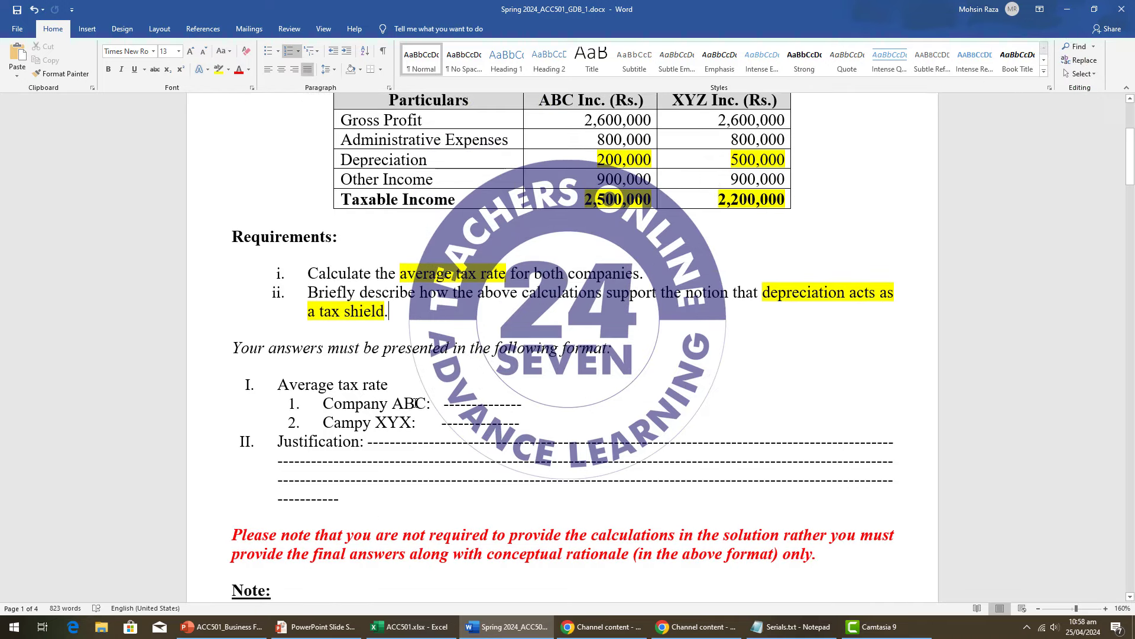
pyautogui.moveTo(279, 385); pyautogui.dragTo(310, 385)
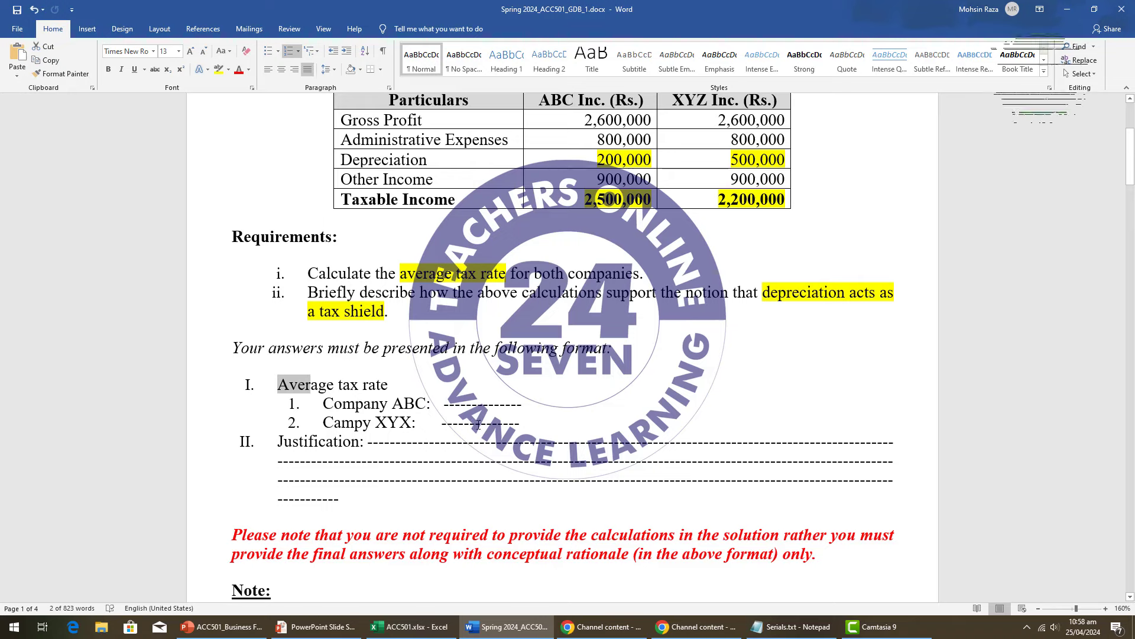
pyautogui.click(418, 429)
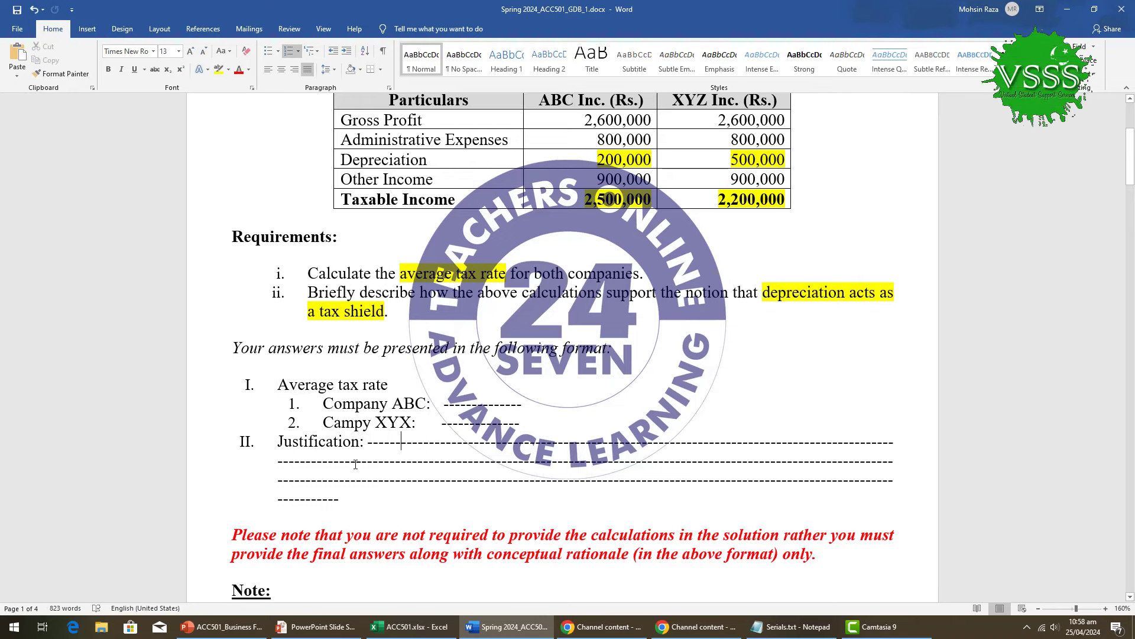
pyautogui.scroll(-5, 355, 465)
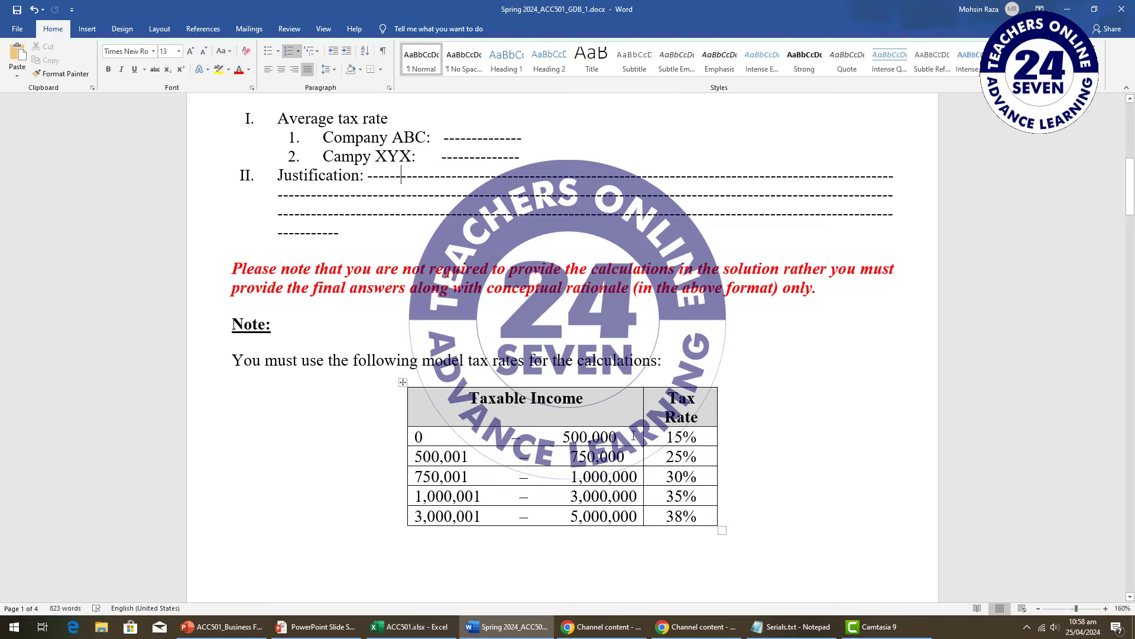
pyautogui.click(519, 437)
pyautogui.press('BackSpace')
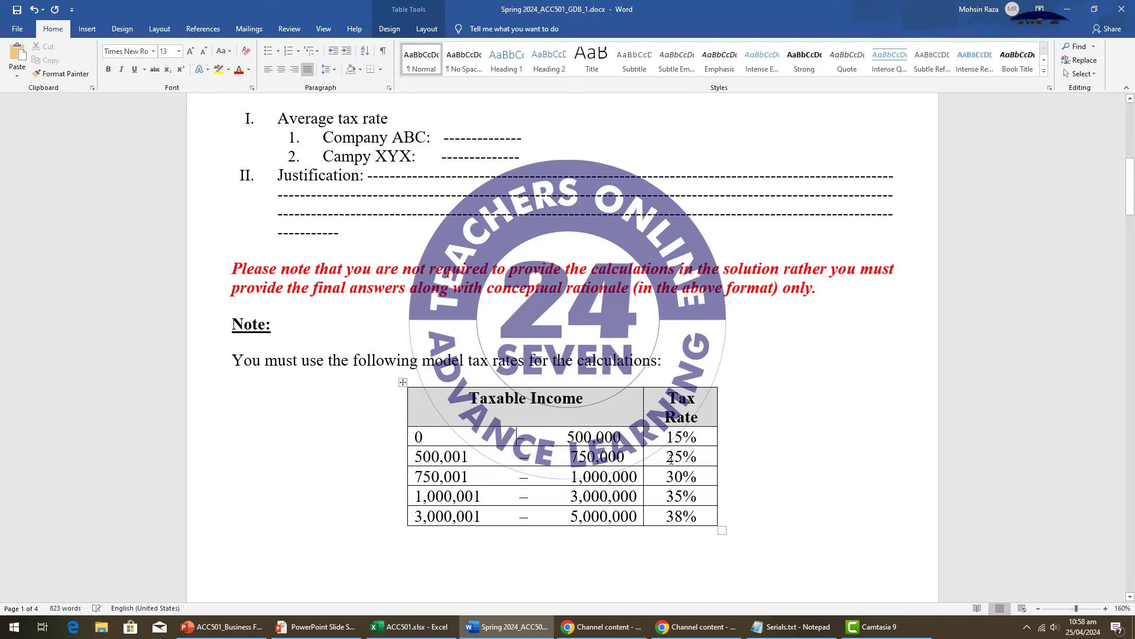
pyautogui.click(698, 437)
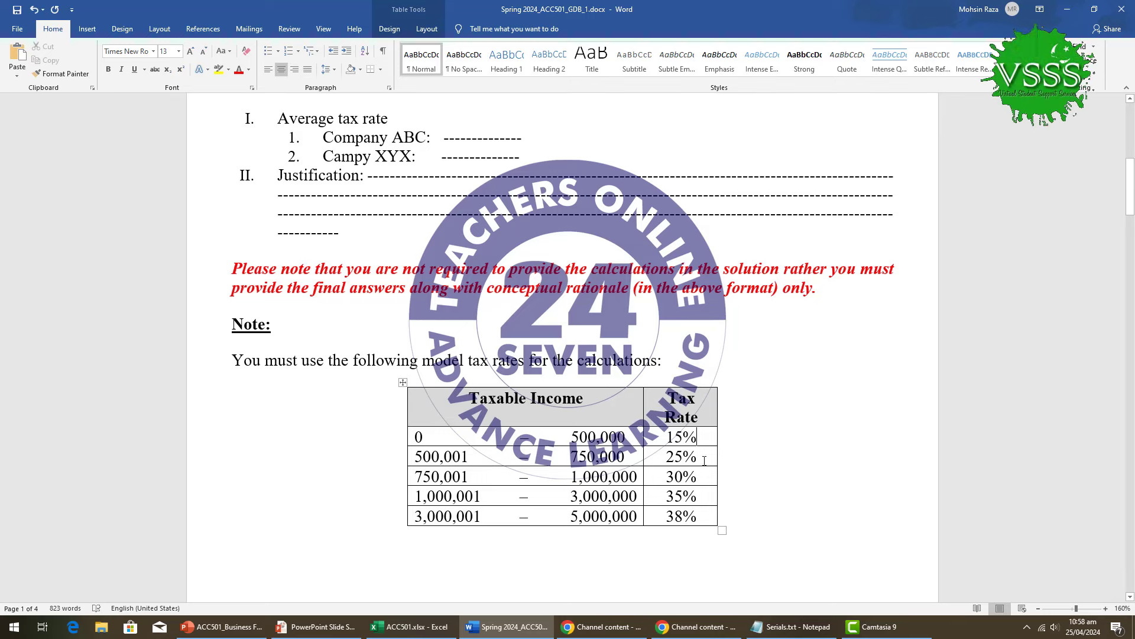
pyautogui.press('Down')
pyautogui.press('Down')
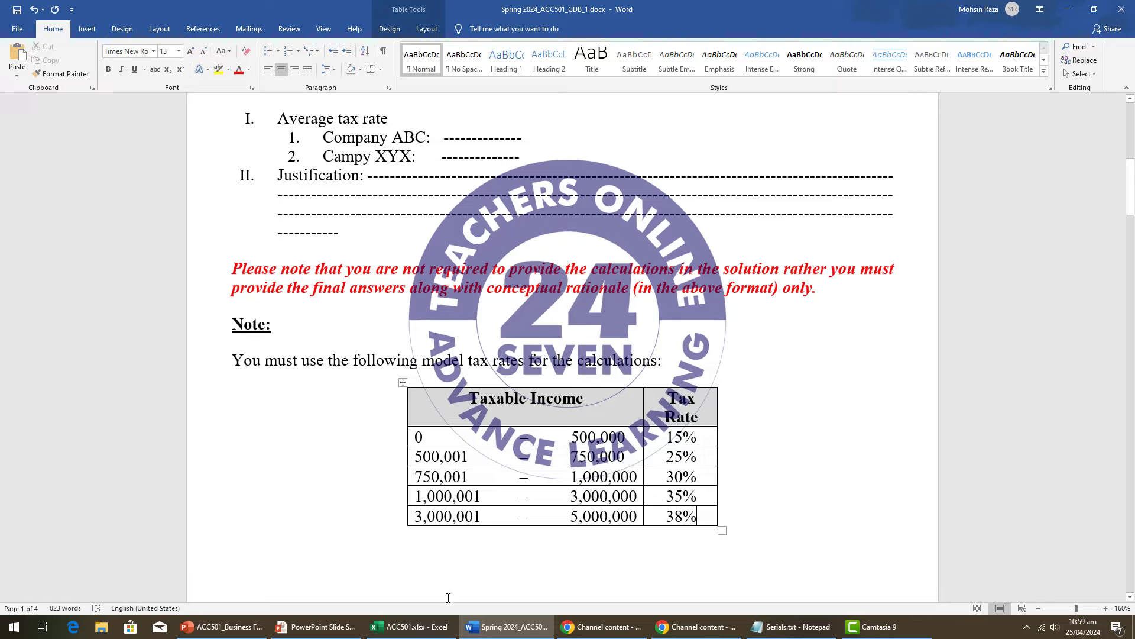
# - Switch to the ACC501.xlsx workbook in Excel and check the tax bracket table in B3:C7 and ABC's taxable income in G2
pyautogui.click(431, 632)
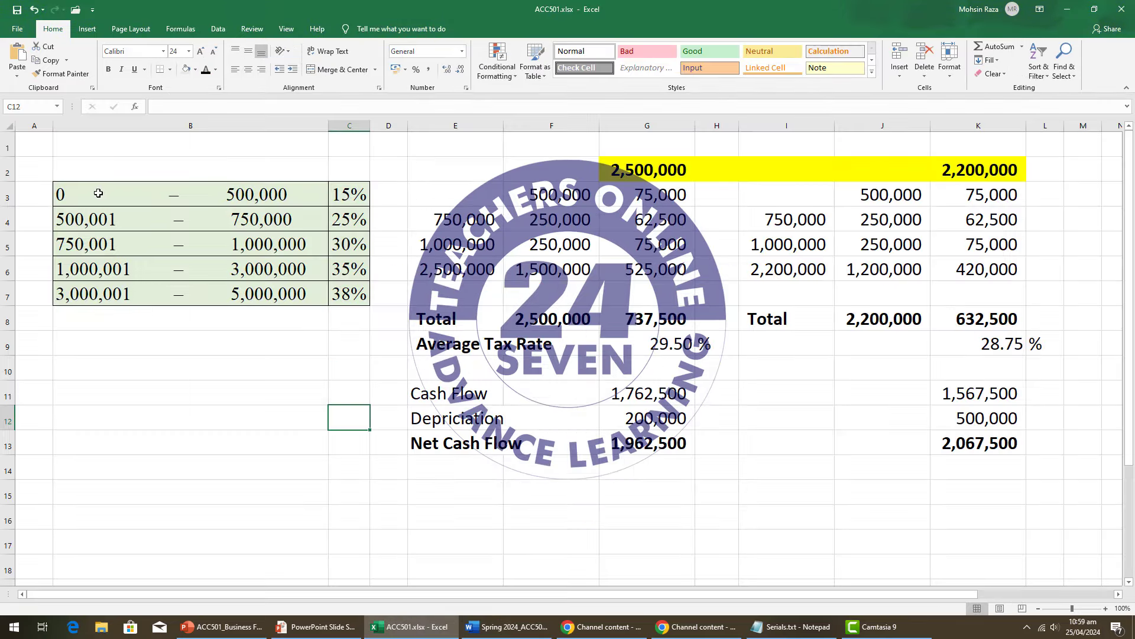
pyautogui.moveTo(98, 193); pyautogui.dragTo(355, 299)
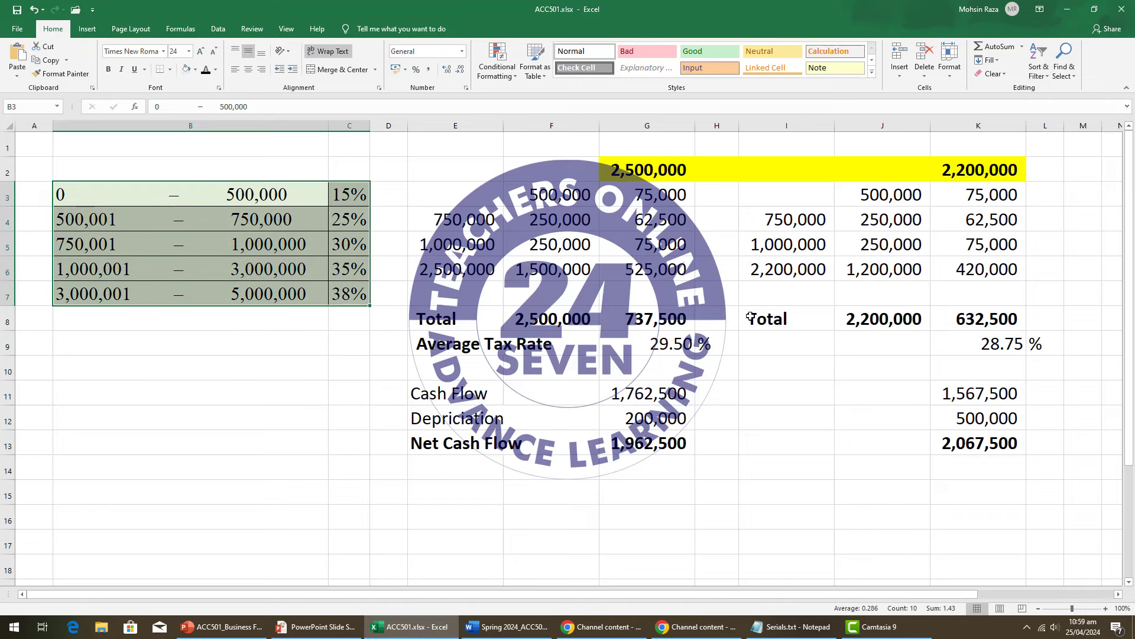
pyautogui.click(653, 170)
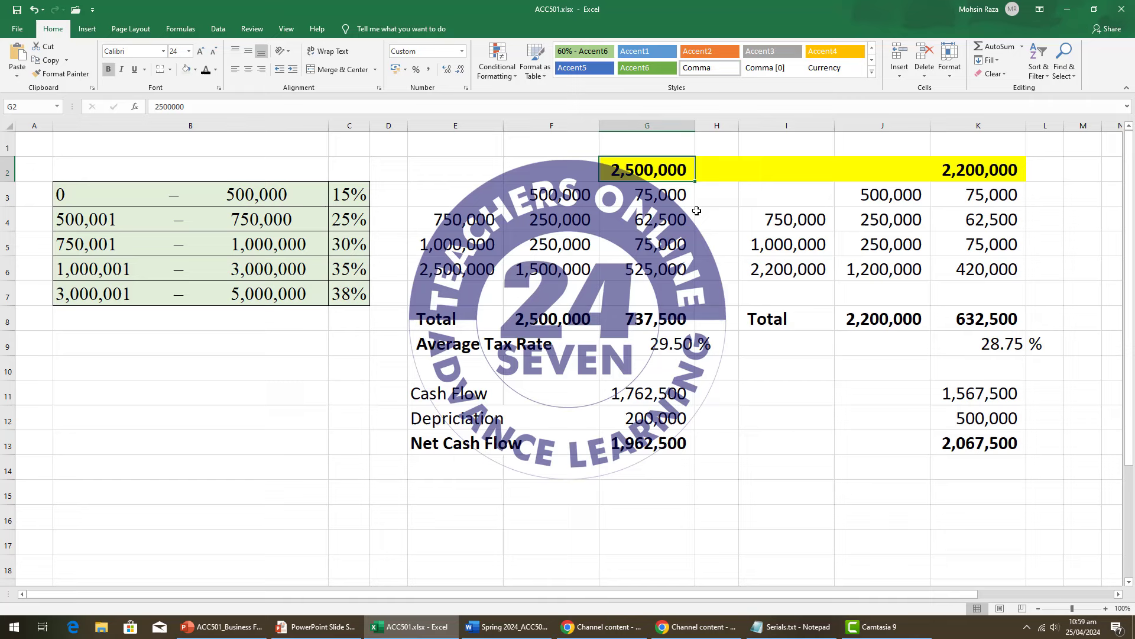
# - Enter the company headings ABC in G1 and XYZ in K1, above their taxable income figures
pyautogui.click(636, 142)
pyautogui.write('ABC')
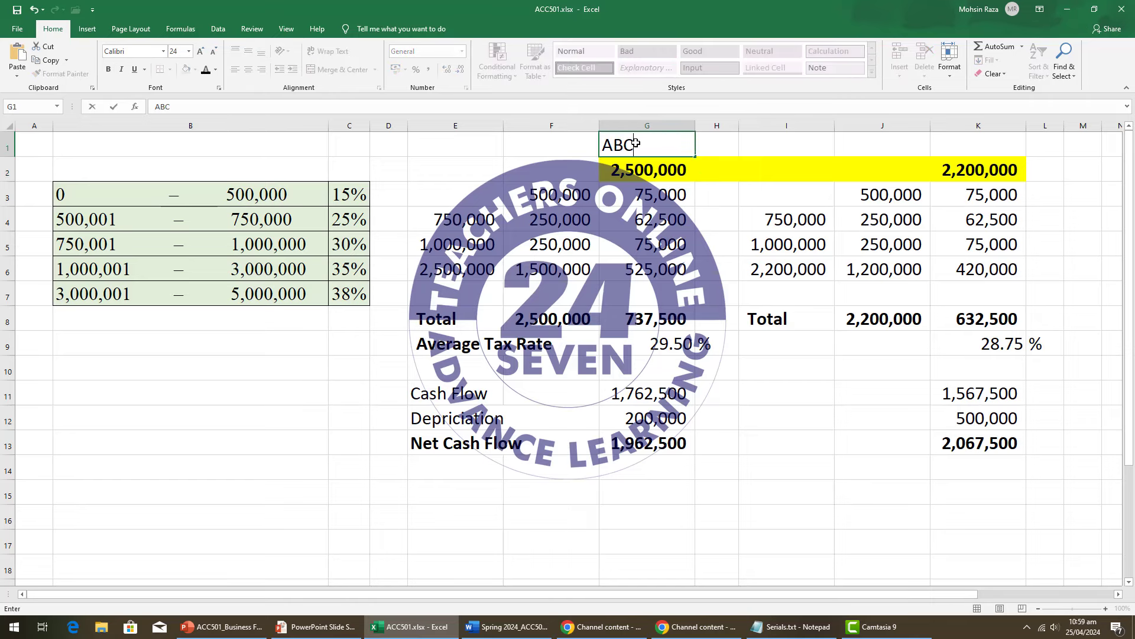
pyautogui.press('Tab')
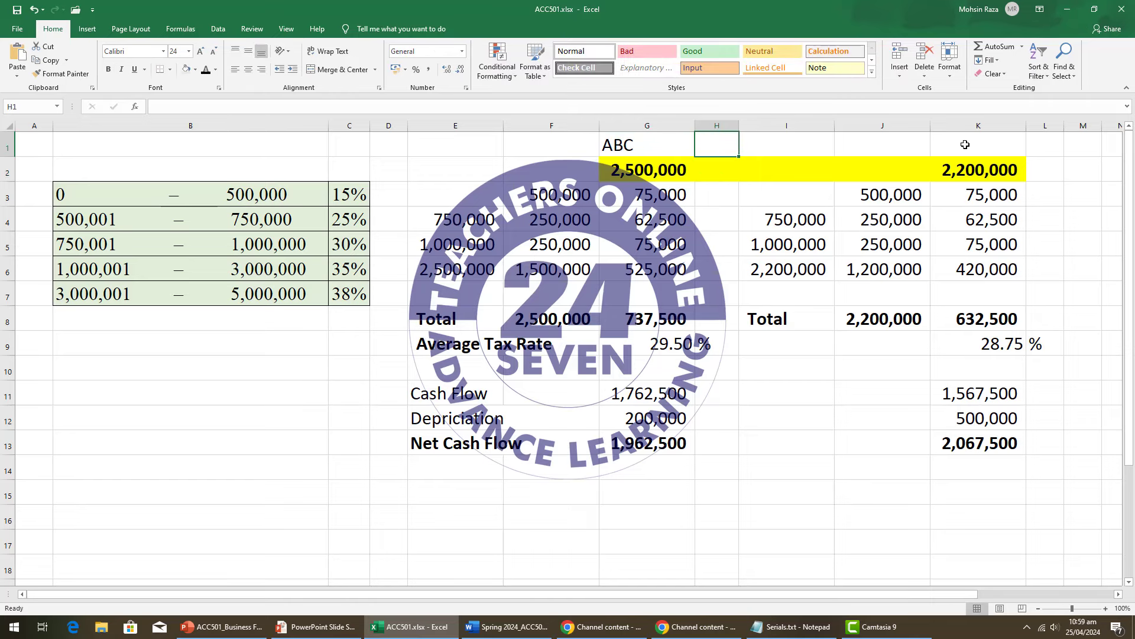
pyautogui.click(963, 145)
pyautogui.write('XYZ')
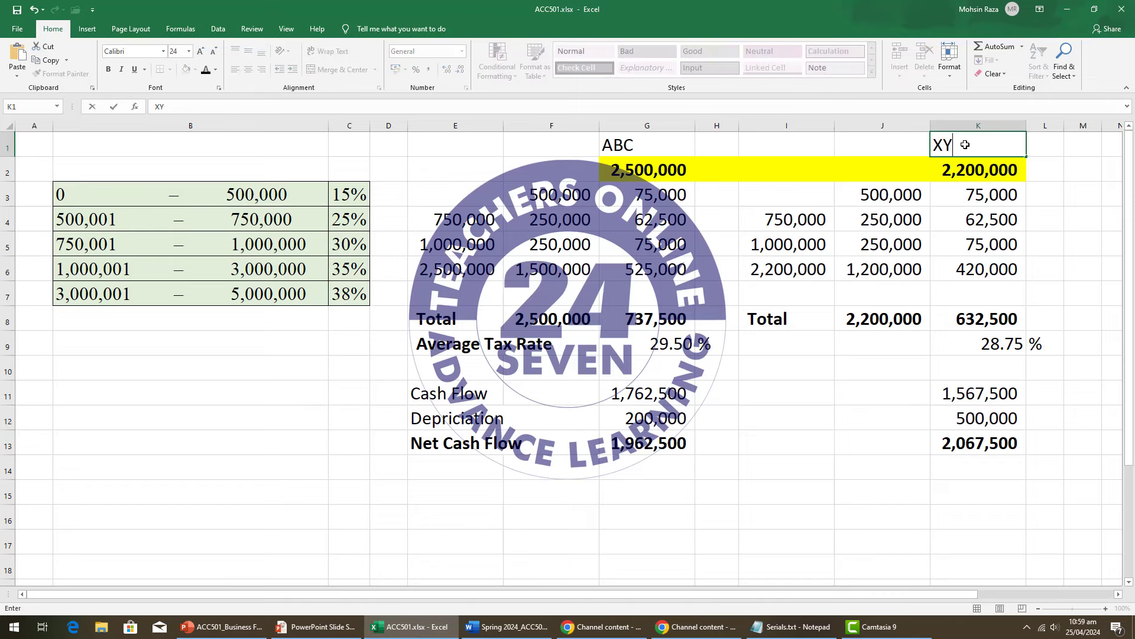
pyautogui.click(973, 218)
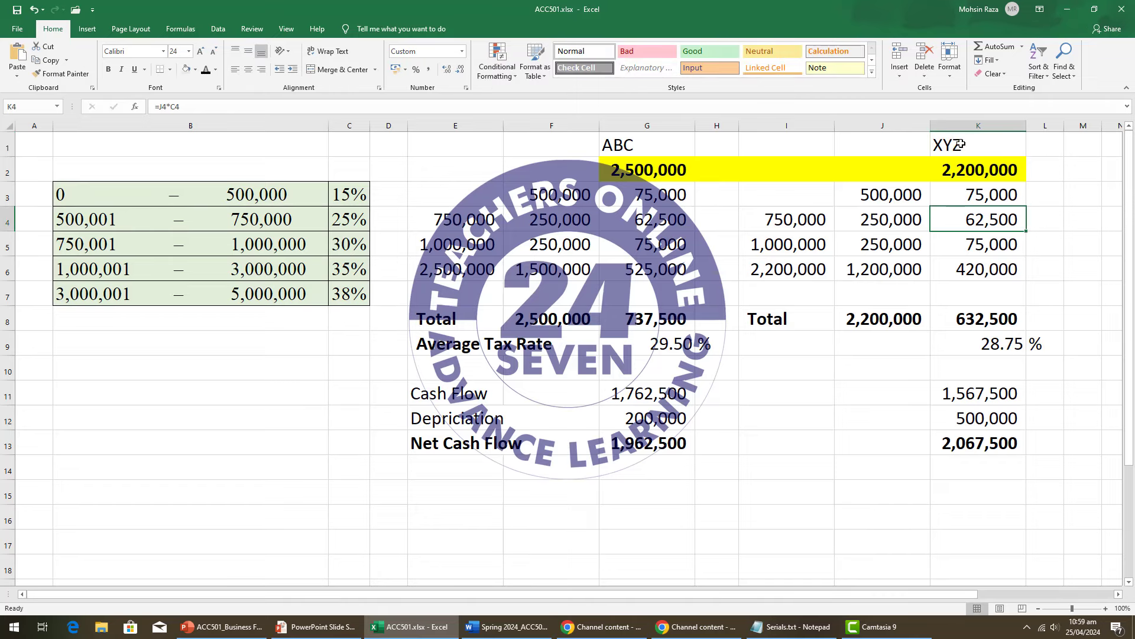
# - Centre the XYZ heading in K1 and the ABC heading in G1, and give both cells a light green fill
pyautogui.click(961, 145)
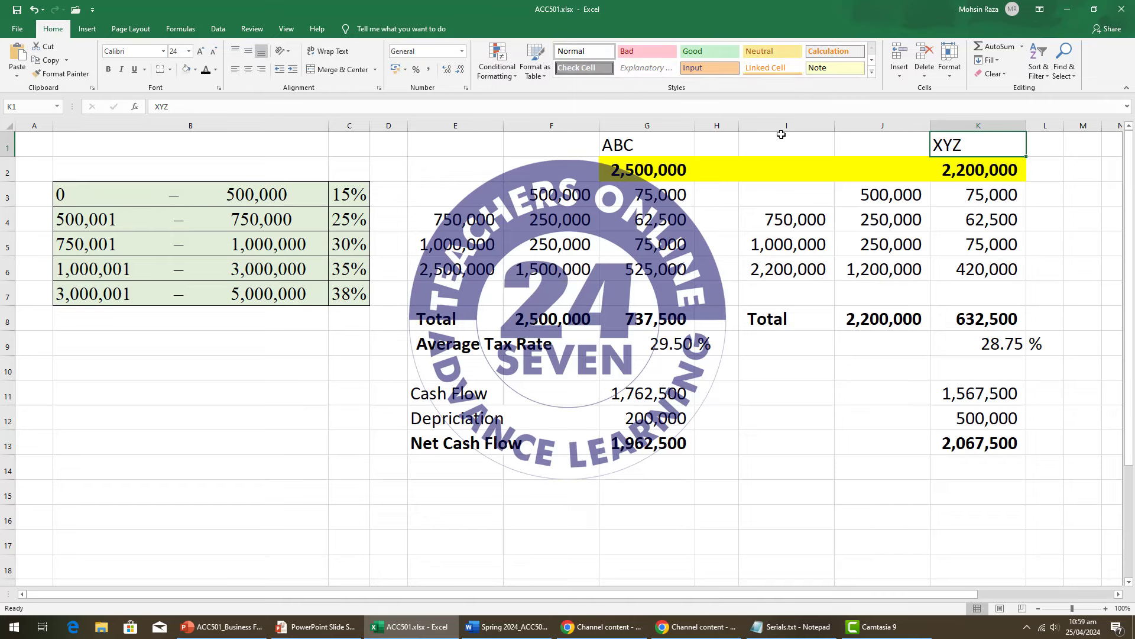
pyautogui.click(248, 70)
pyautogui.click(186, 69)
pyautogui.click(646, 145)
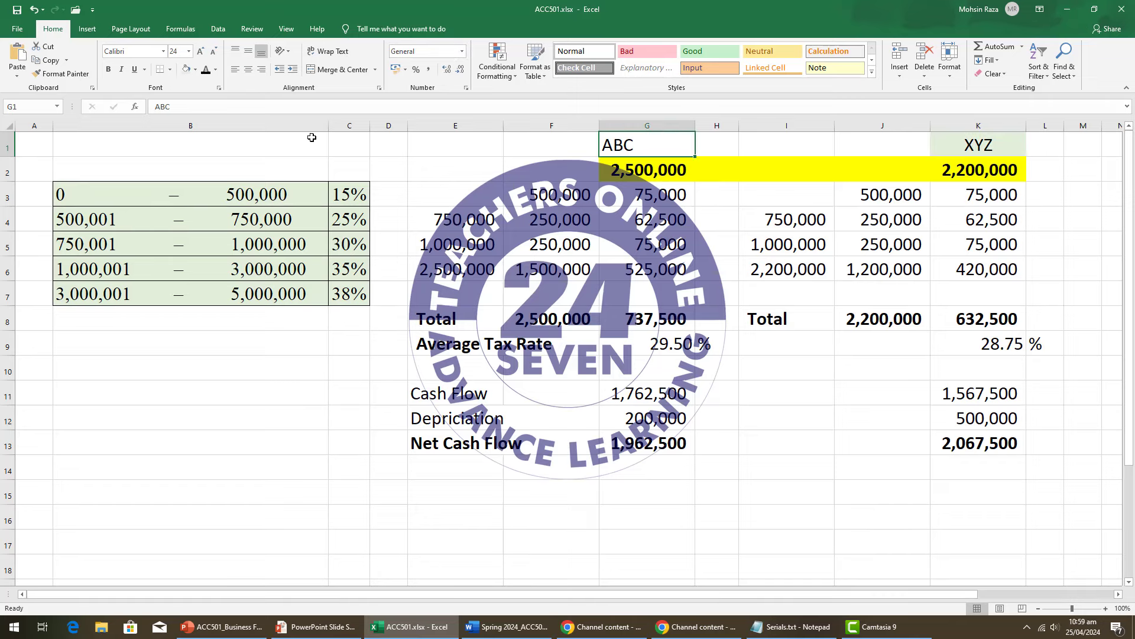
pyautogui.click(248, 69)
pyautogui.click(186, 69)
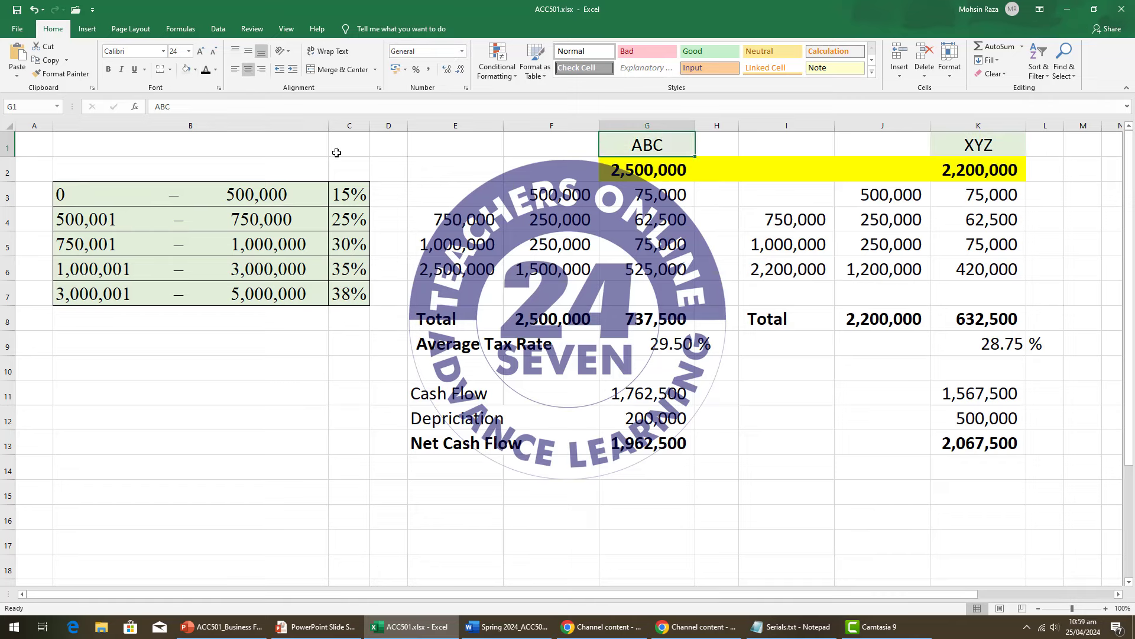
# - Make the ABC and XYZ headings in G1 and K1 bold
pyautogui.hotkey('ctrl', 'b')
pyautogui.click(1004, 138)
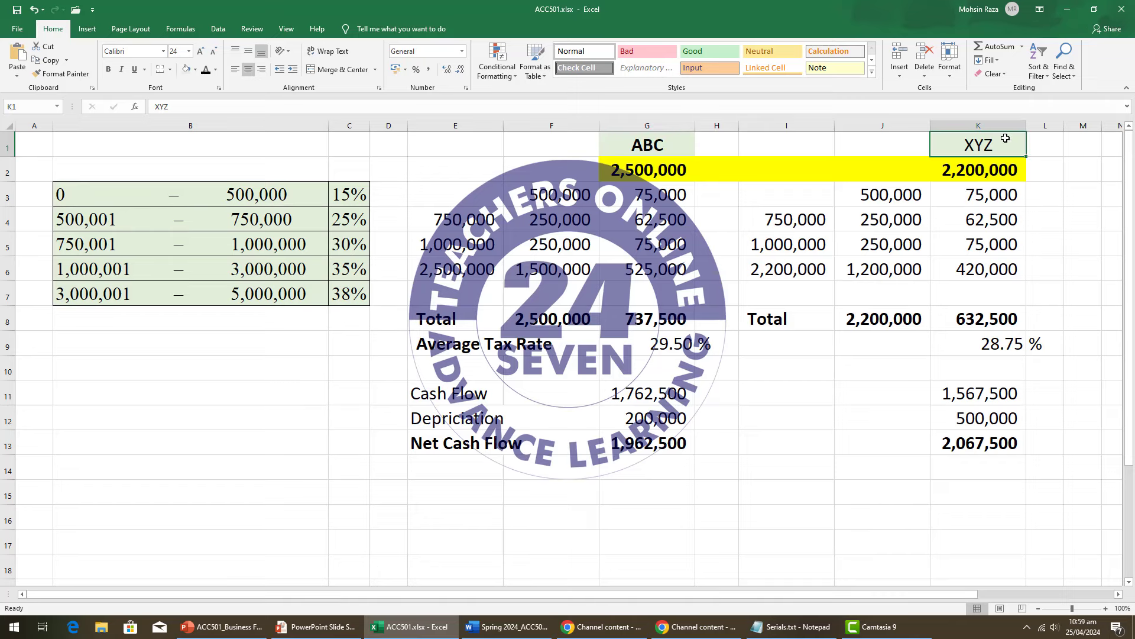
pyautogui.hotkey('ctrl', 'b')
pyautogui.click(794, 354)
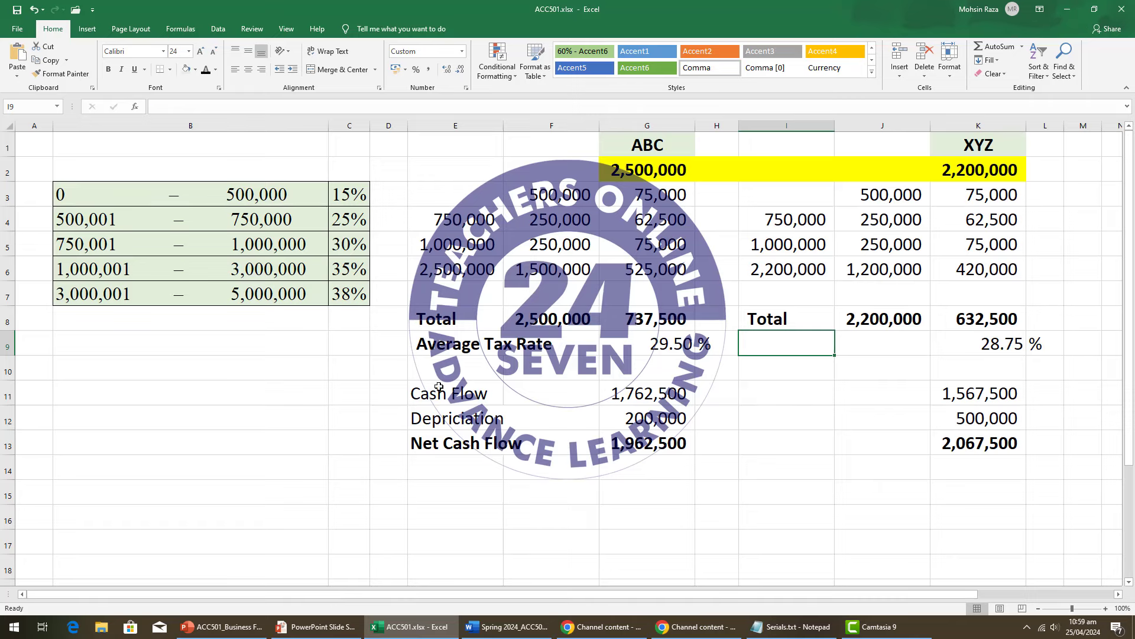
# - Fill the Average Tax Rate label in E9 with blue, and merge and centre it across E9:F9
pyautogui.click(443, 351)
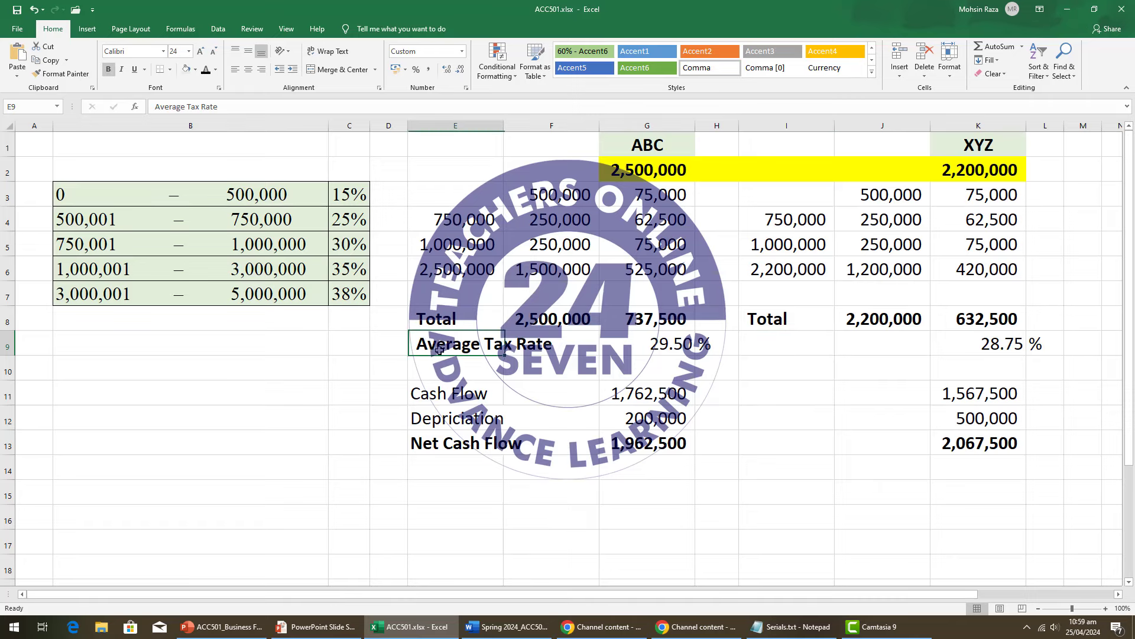
pyautogui.click(196, 70)
pyautogui.click(264, 96)
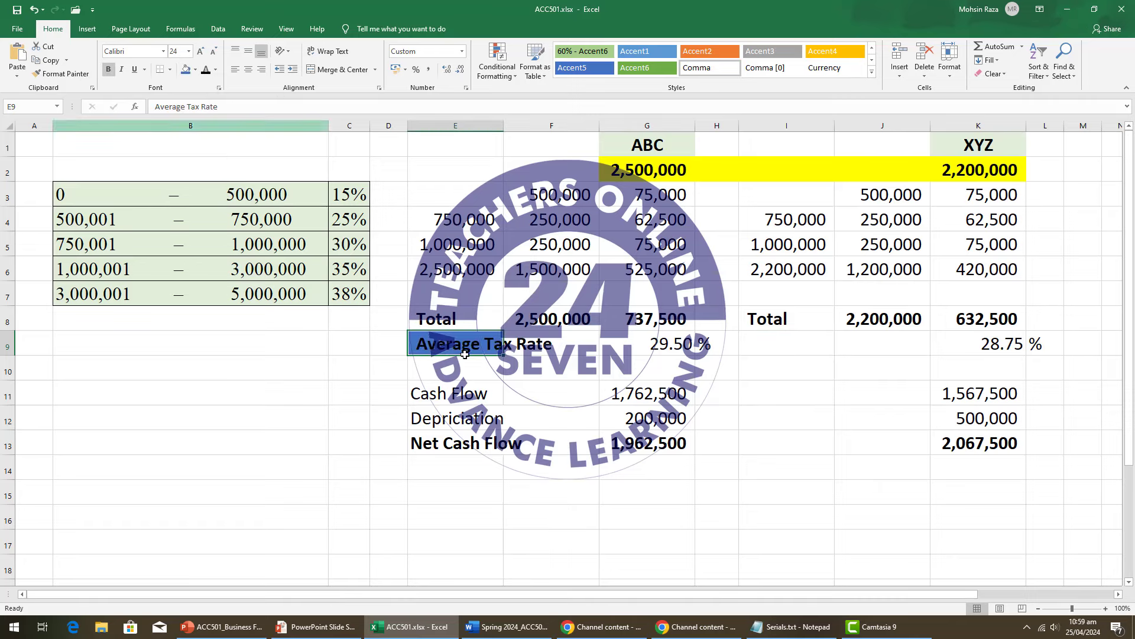
pyautogui.moveTo(520, 347); pyautogui.dragTo(491, 345)
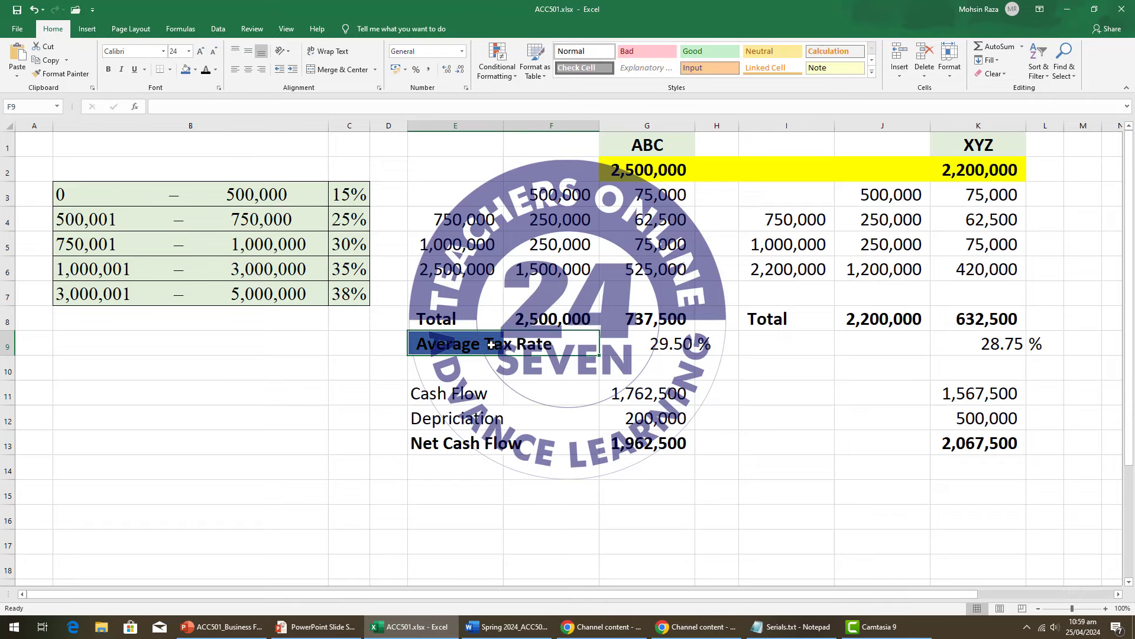
pyautogui.click(325, 69)
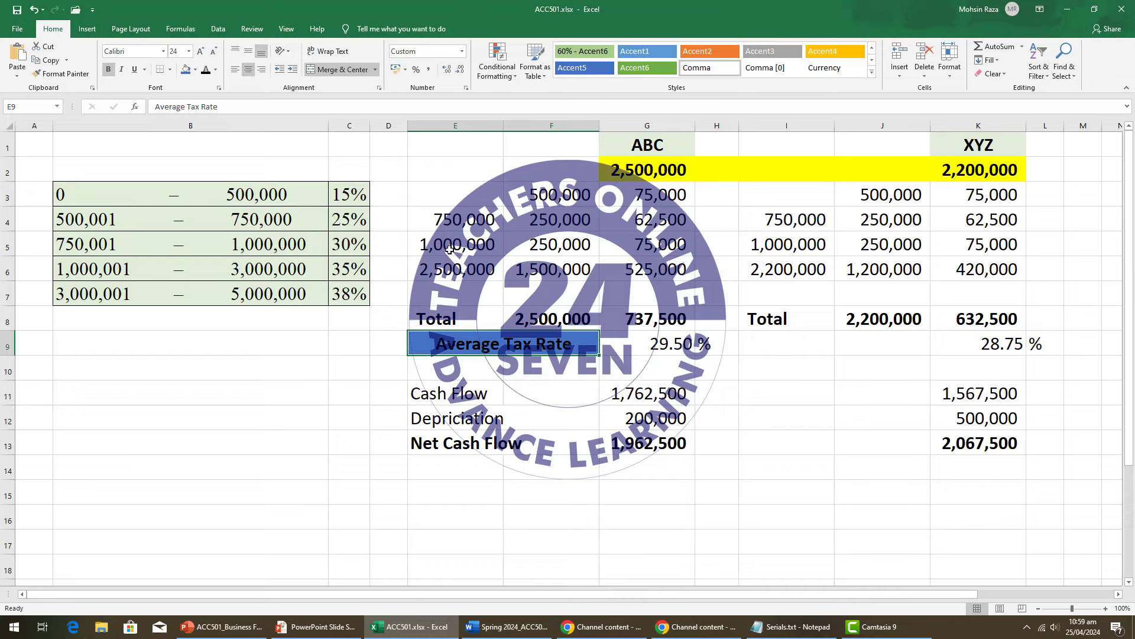
# - Examine how ABC's income is split and taxed over the first three brackets in E3:G5, comparing each formula with the rate table
pyautogui.click(535, 194)
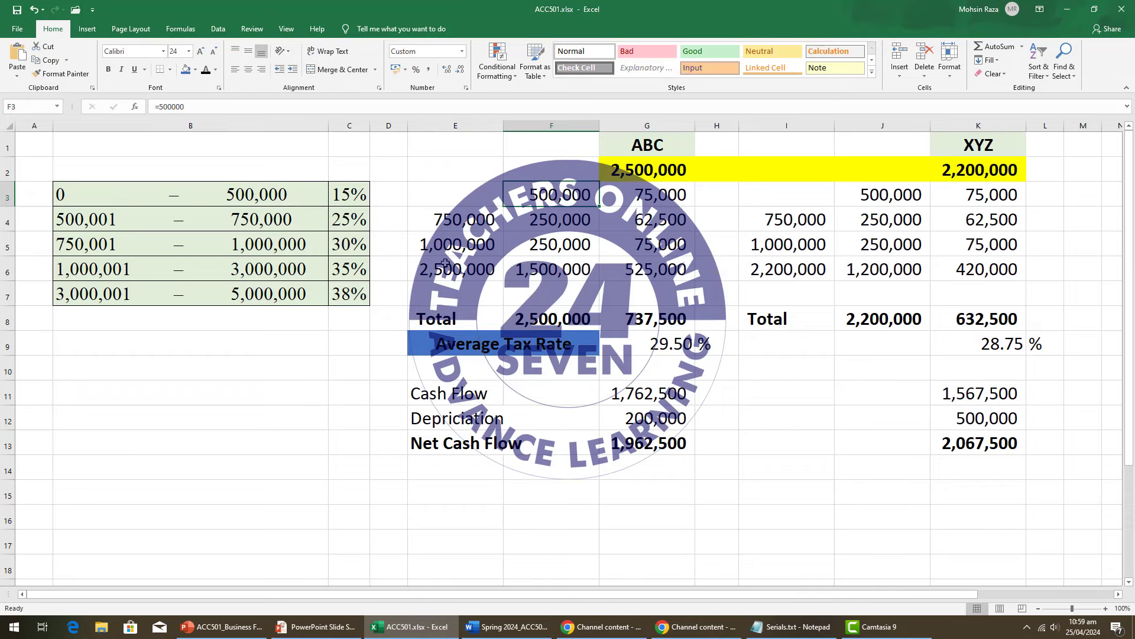
pyautogui.click(636, 169)
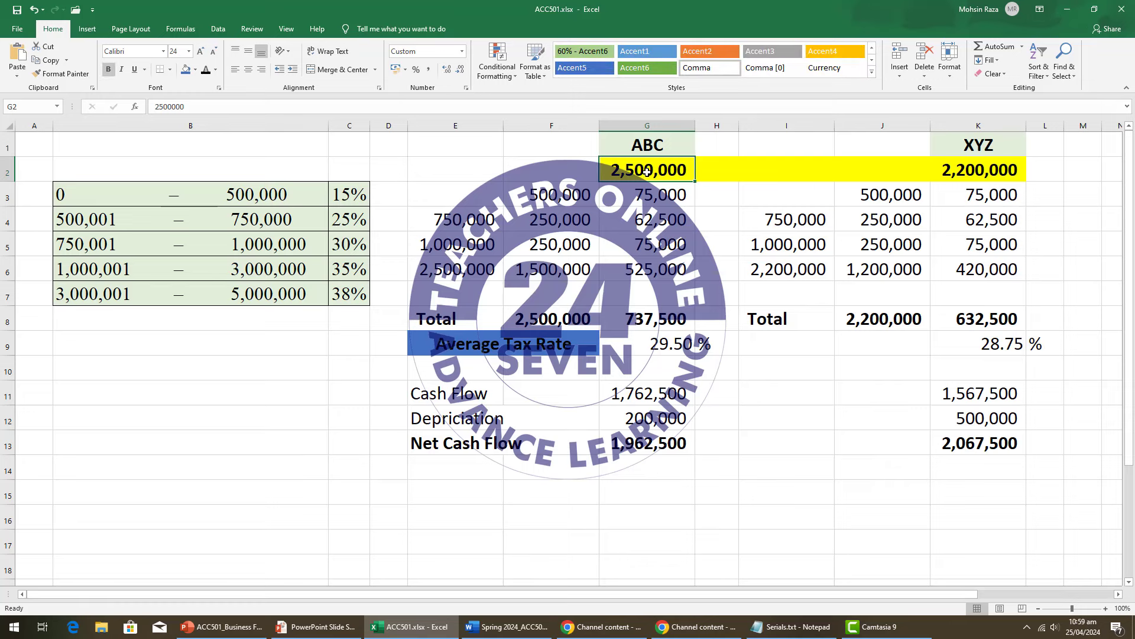
pyautogui.click(271, 195)
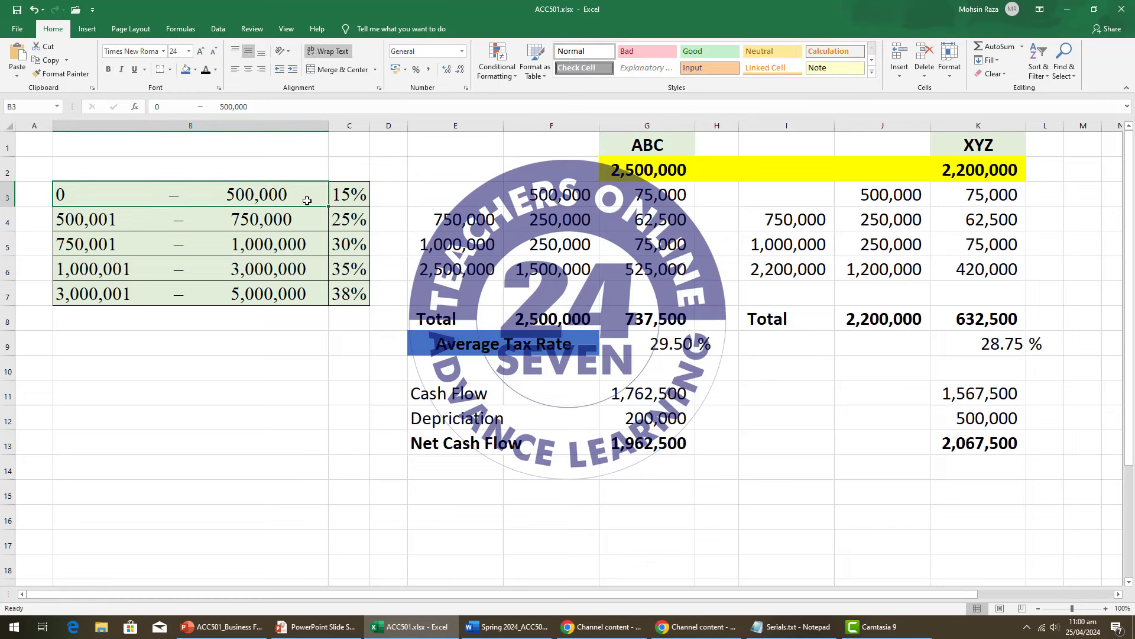
pyautogui.click(543, 196)
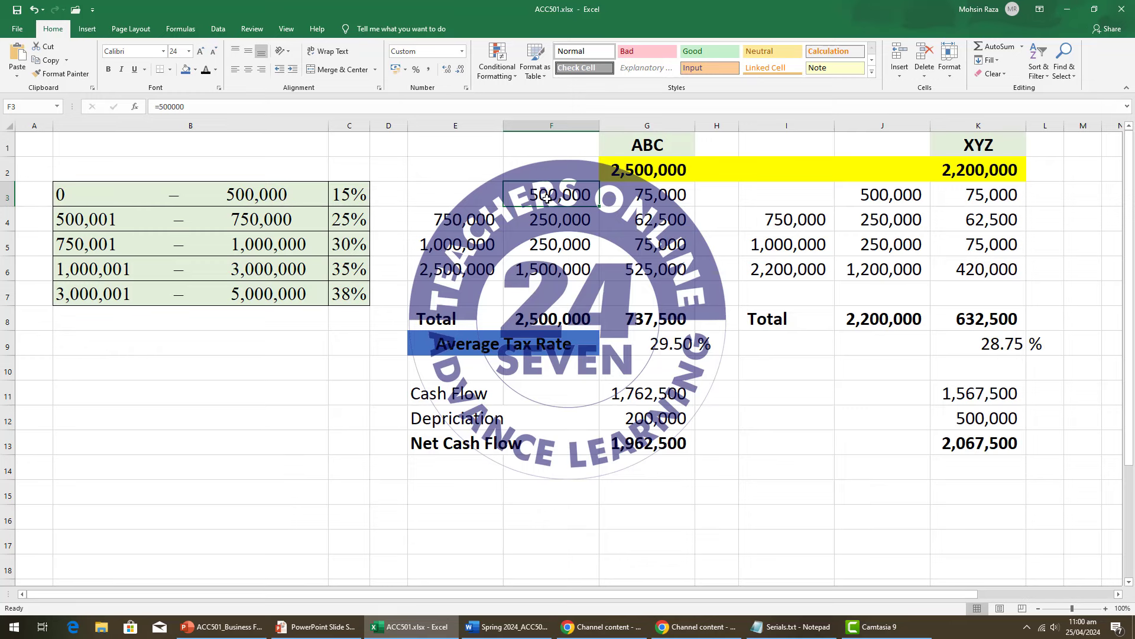
pyautogui.click(631, 200)
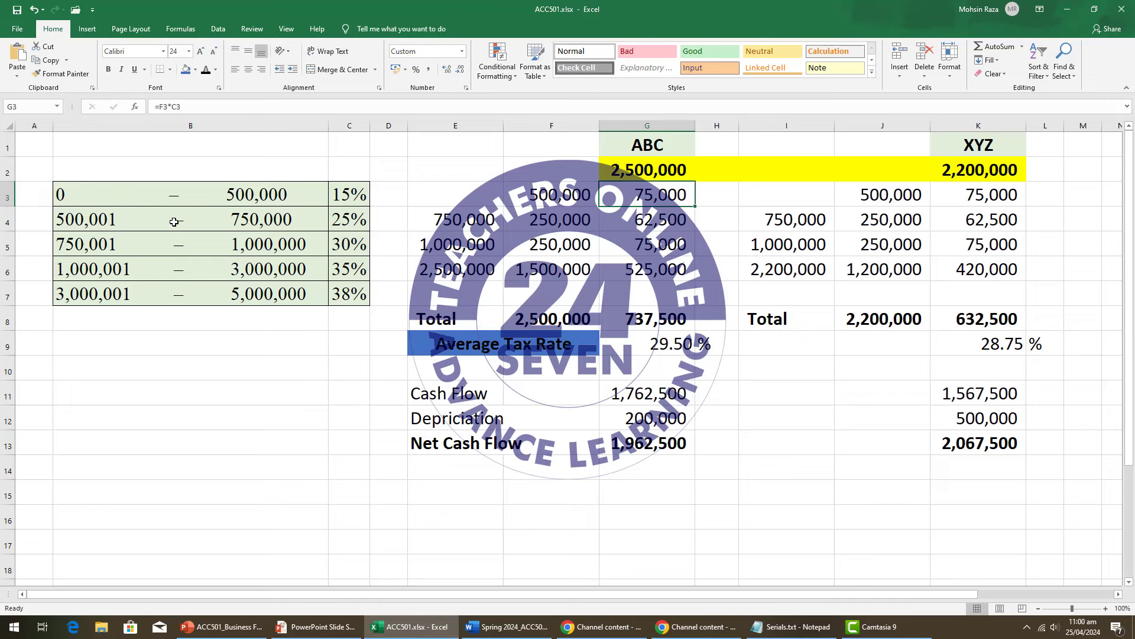
pyautogui.click(466, 215)
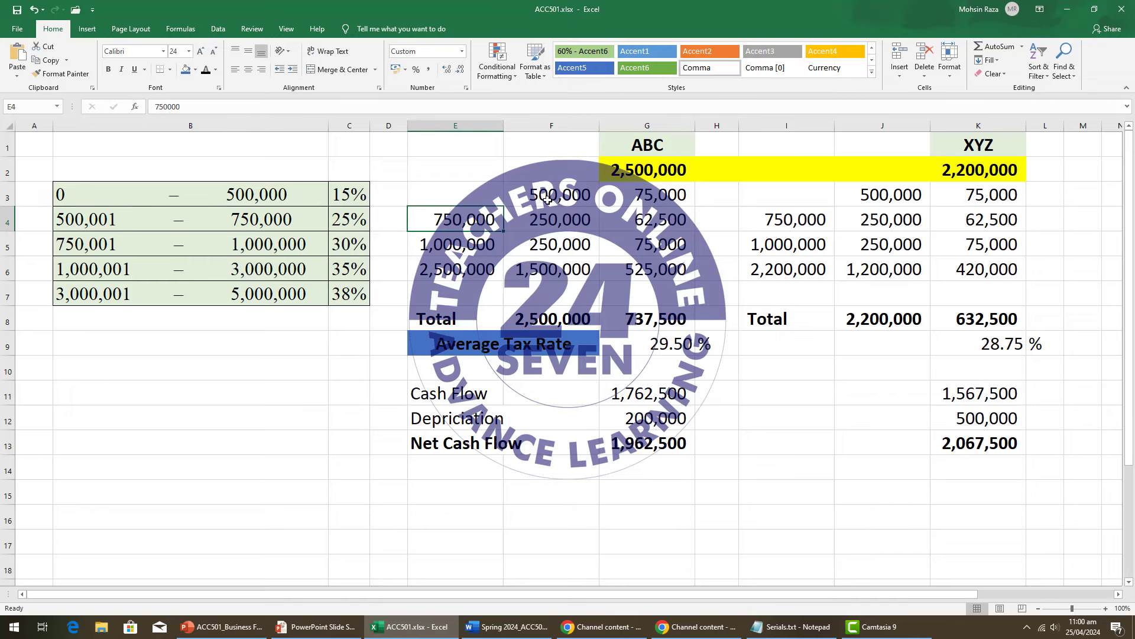
pyautogui.click(554, 220)
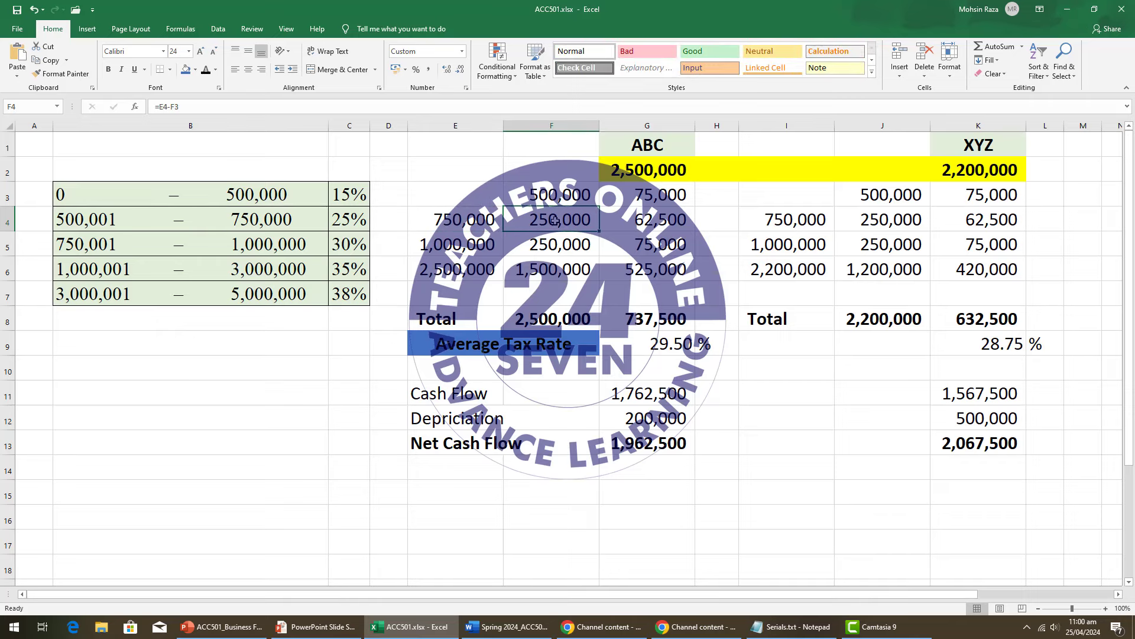
pyautogui.click(336, 222)
pyautogui.click(651, 228)
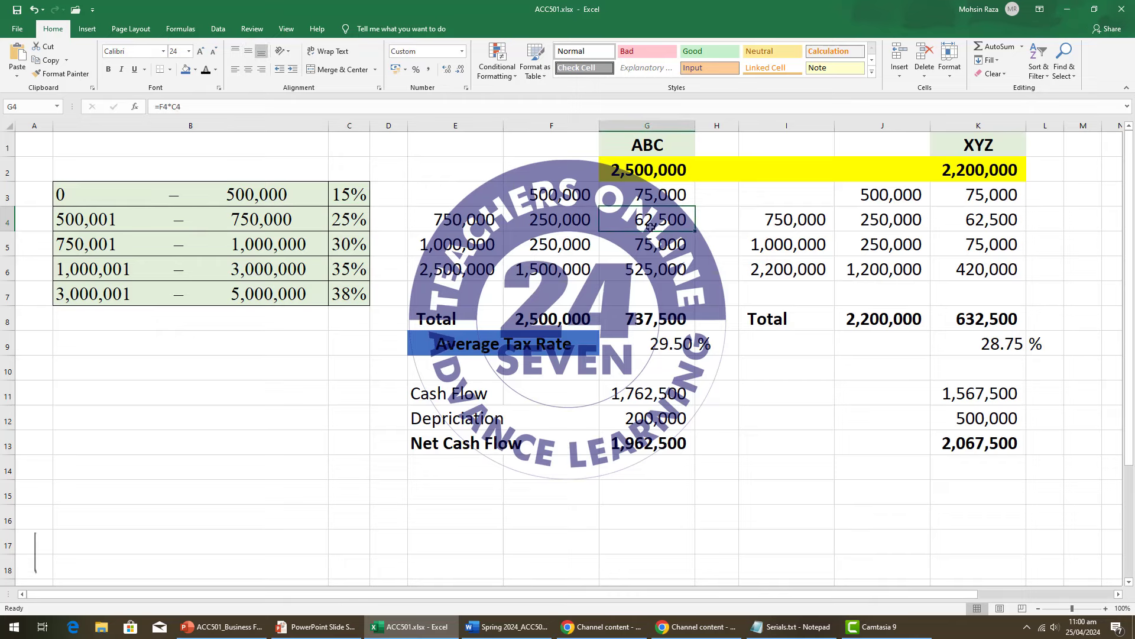
pyautogui.click(256, 248)
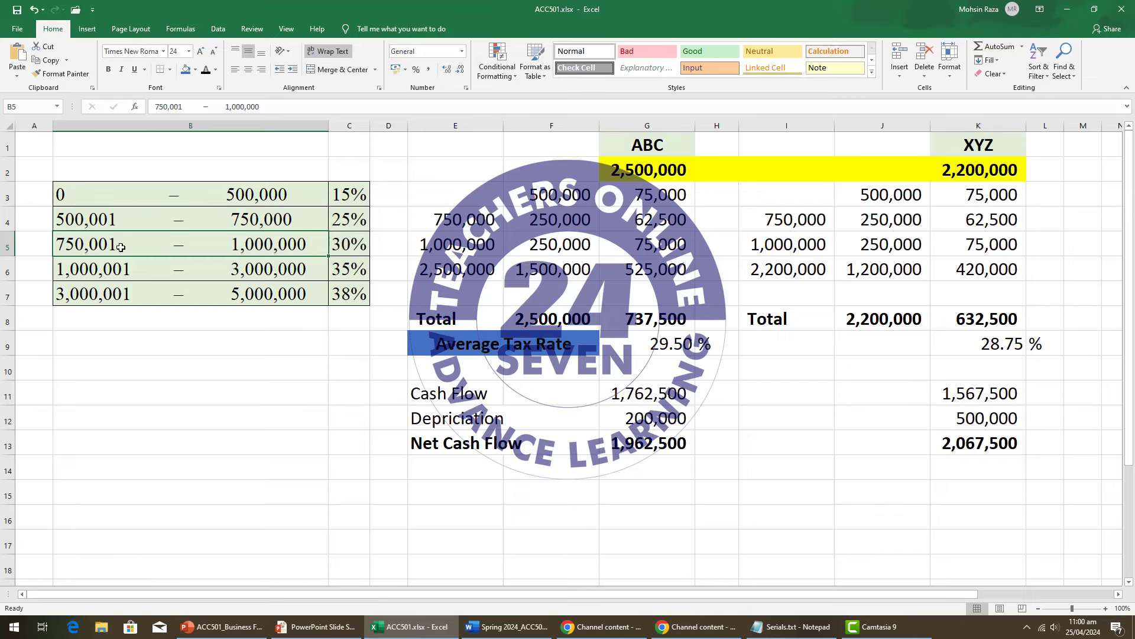
pyautogui.click(528, 248)
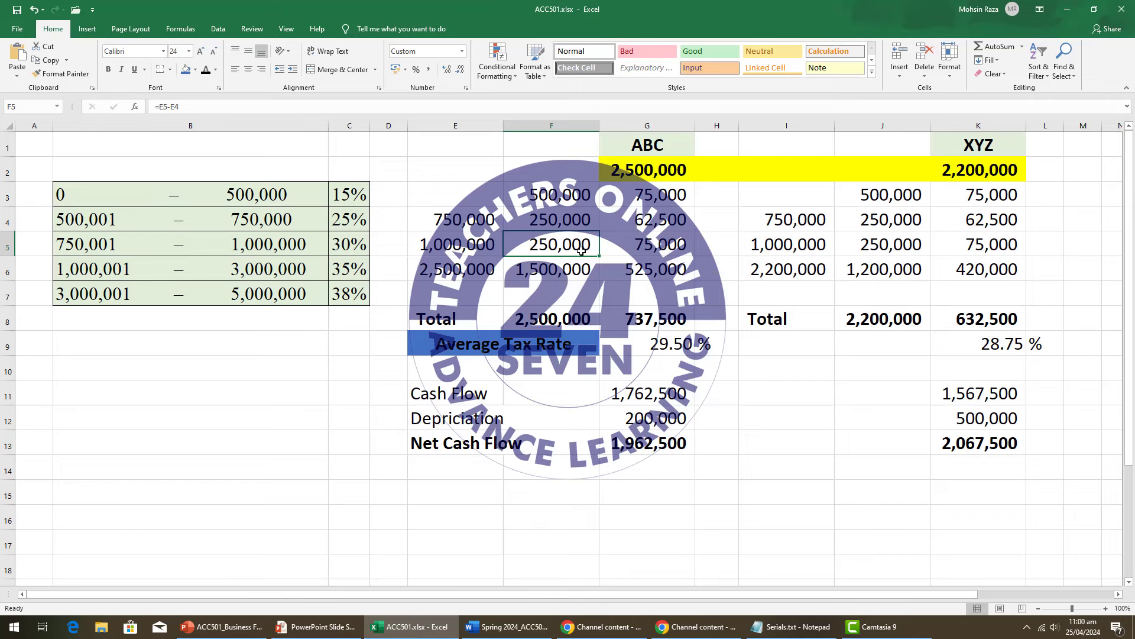
pyautogui.click(340, 248)
pyautogui.click(638, 246)
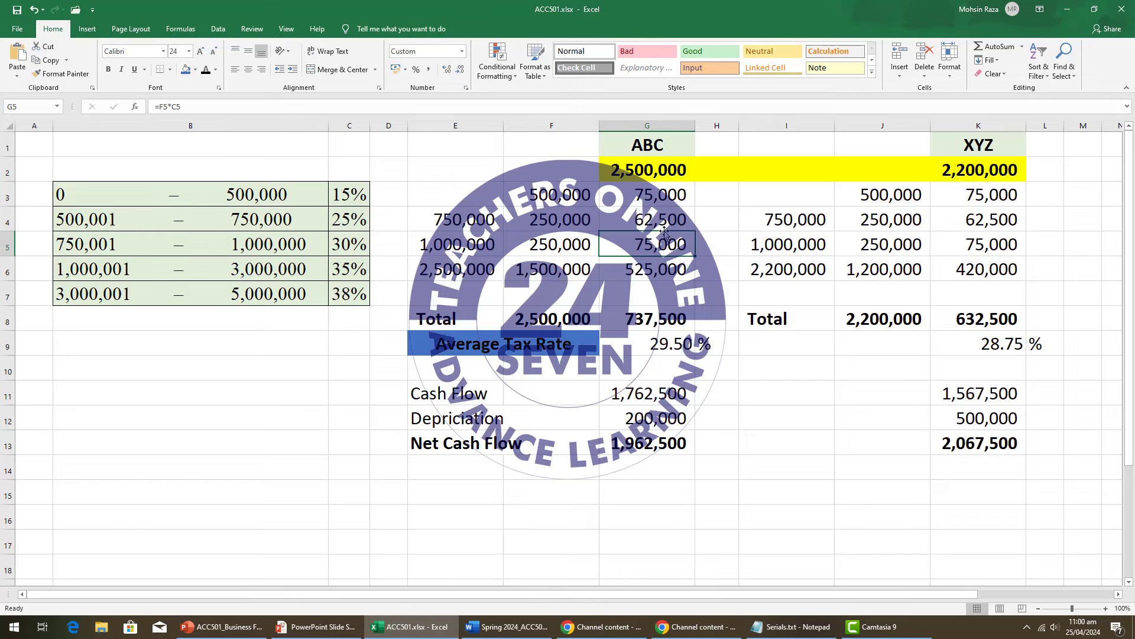
pyautogui.click(551, 195)
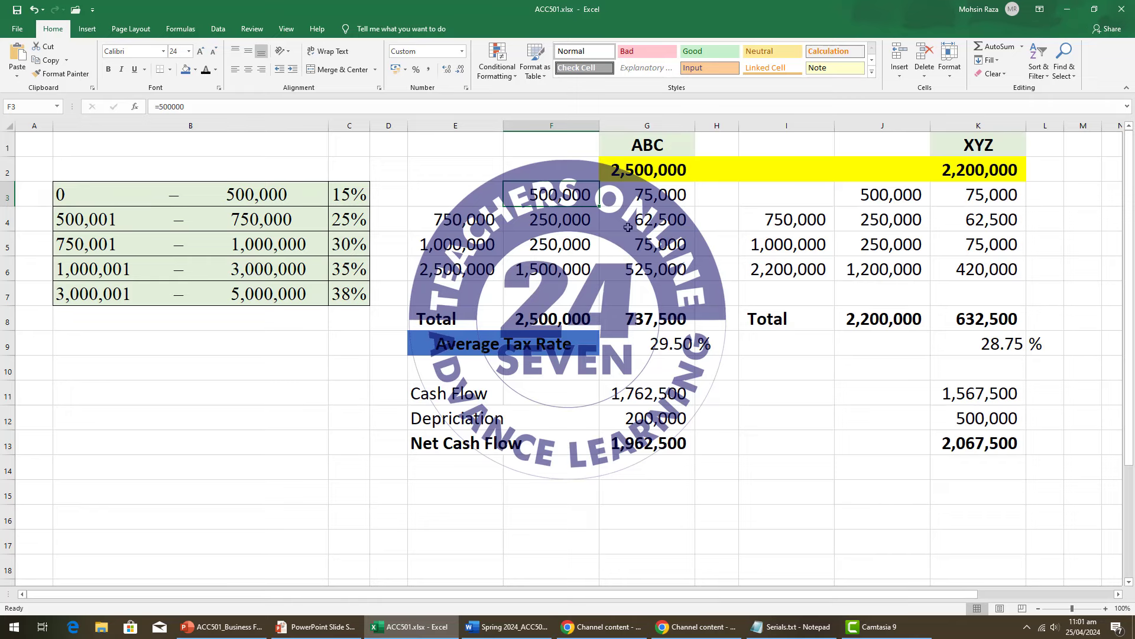
# - Examine ABC's bracket amounts in F3:F6 against its income in G2, tracing the fourth-bracket amount to the rate table and its formula
pyautogui.click(639, 204)
pyautogui.click(644, 248)
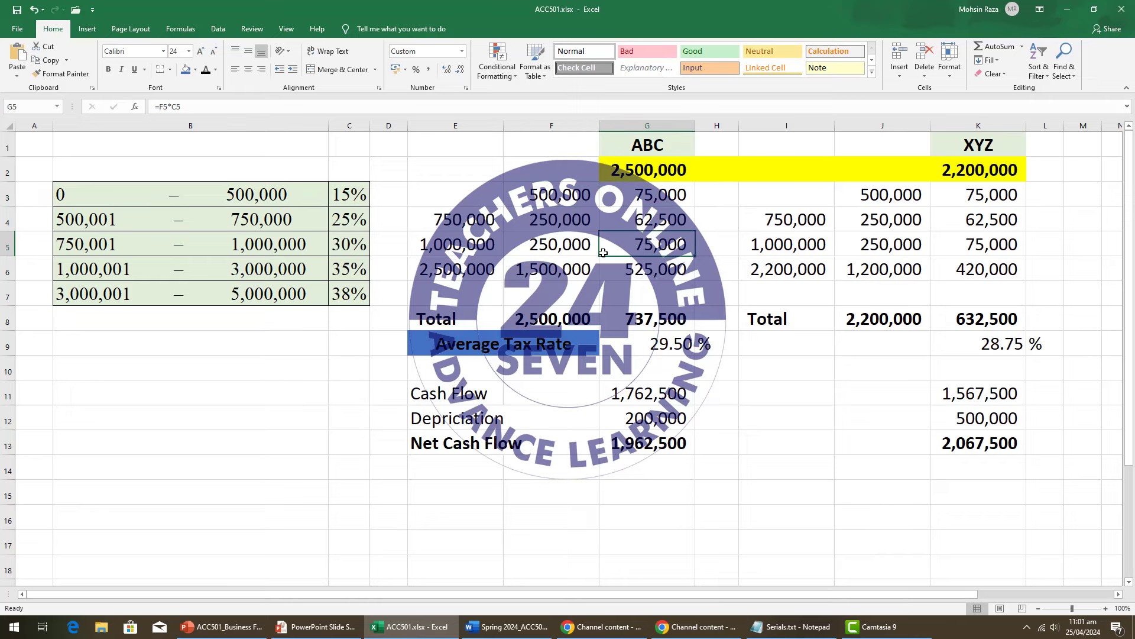
pyautogui.press('Left')
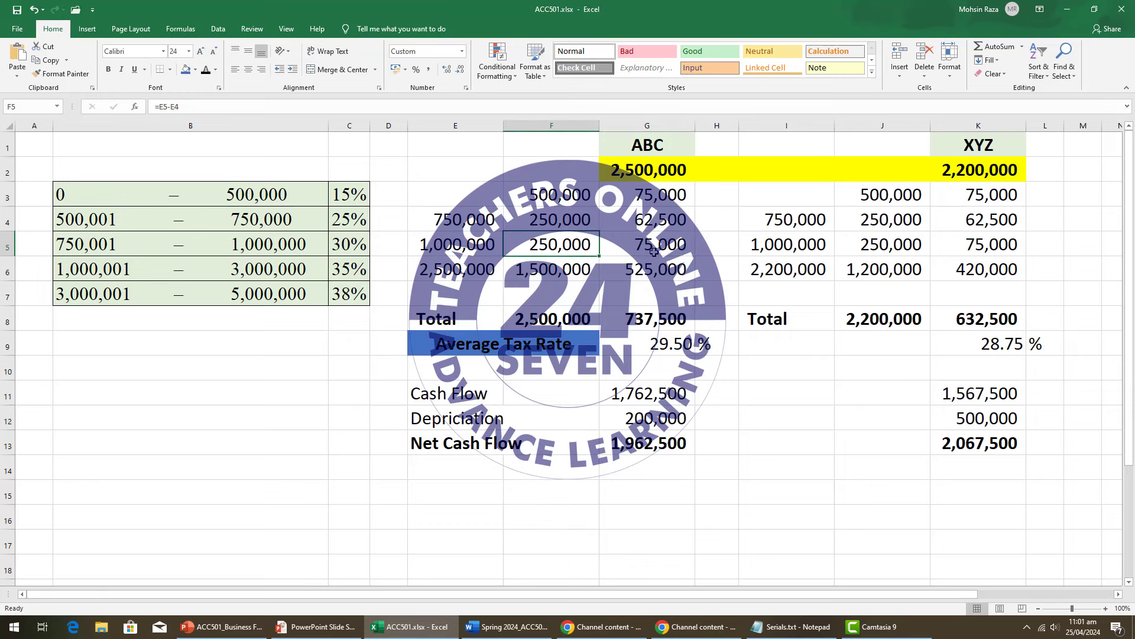
pyautogui.click(662, 250)
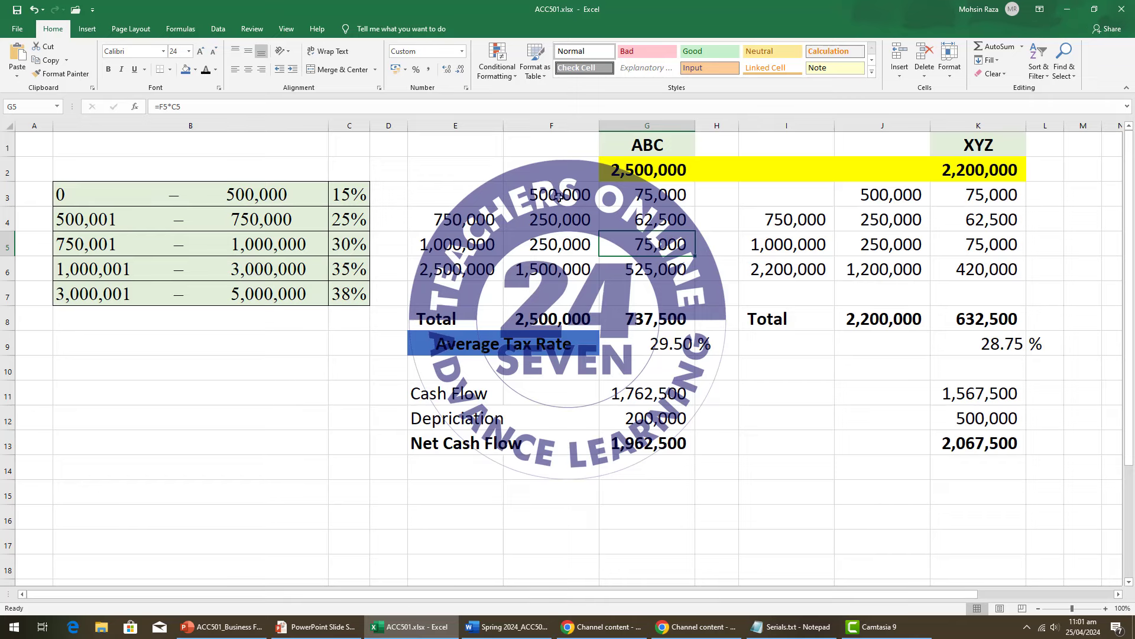
pyautogui.moveTo(558, 197); pyautogui.dragTo(556, 237)
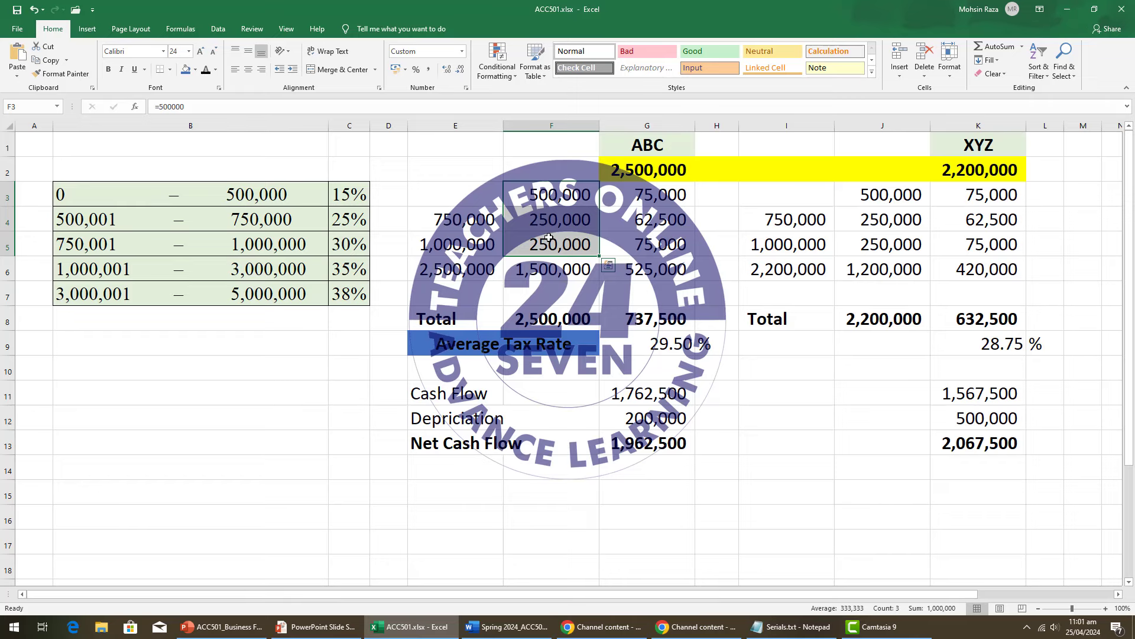
pyautogui.click(641, 175)
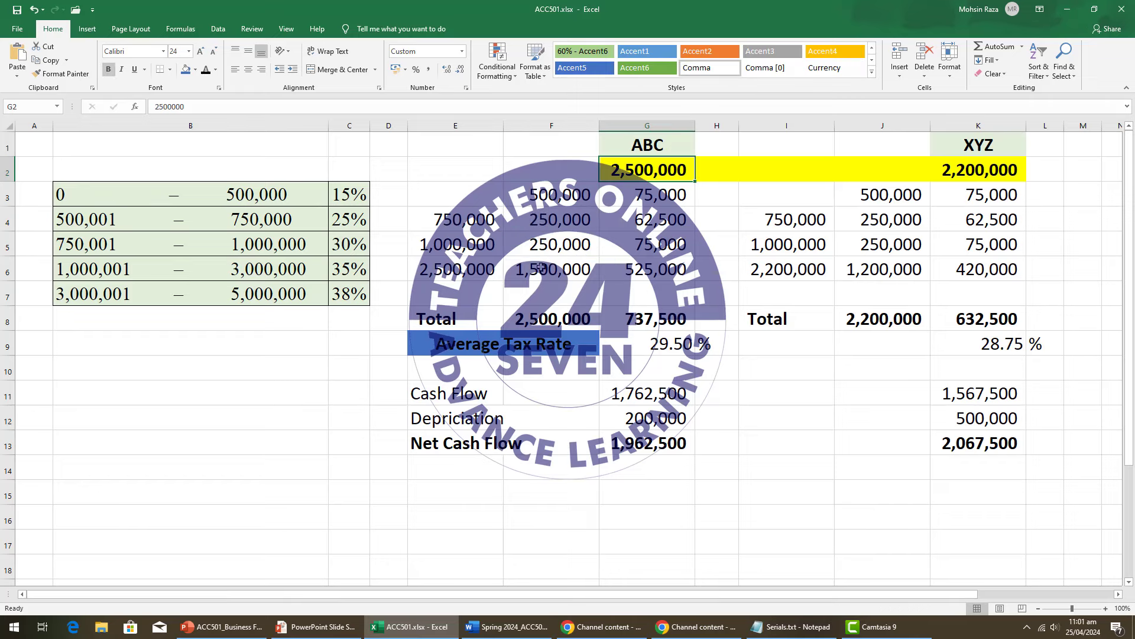
pyautogui.click(249, 275)
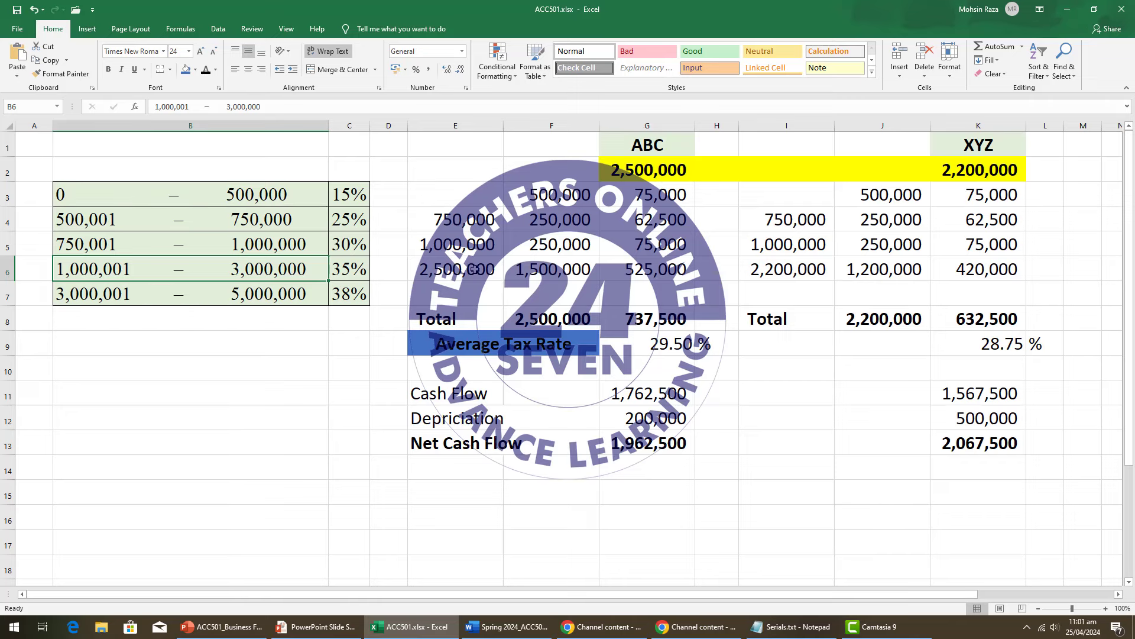
pyautogui.click(475, 269)
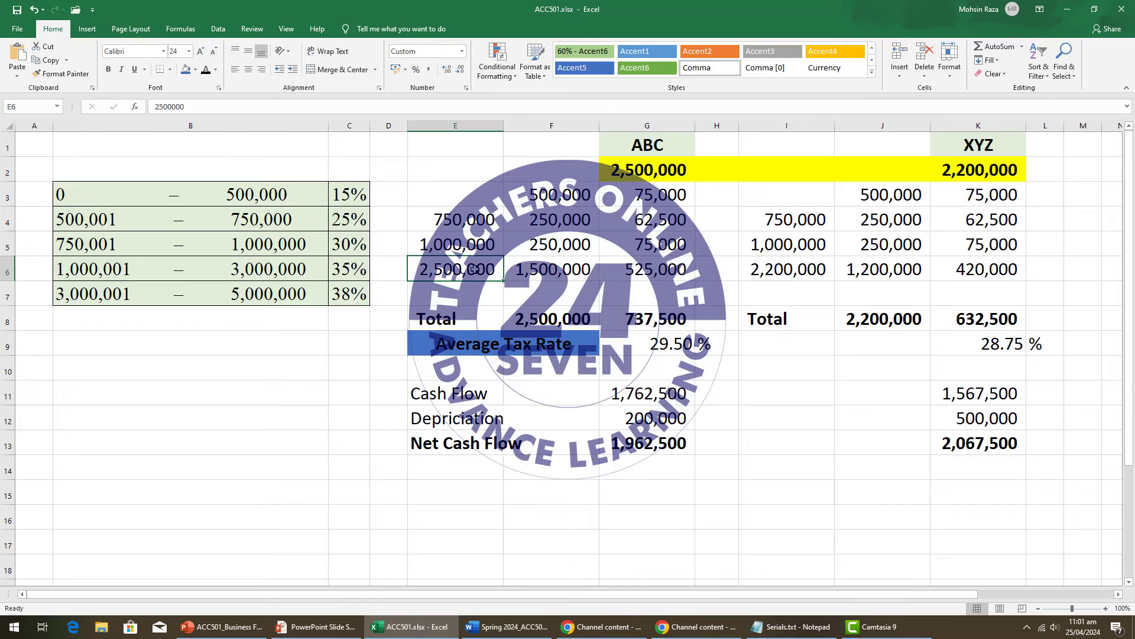
pyautogui.click(661, 170)
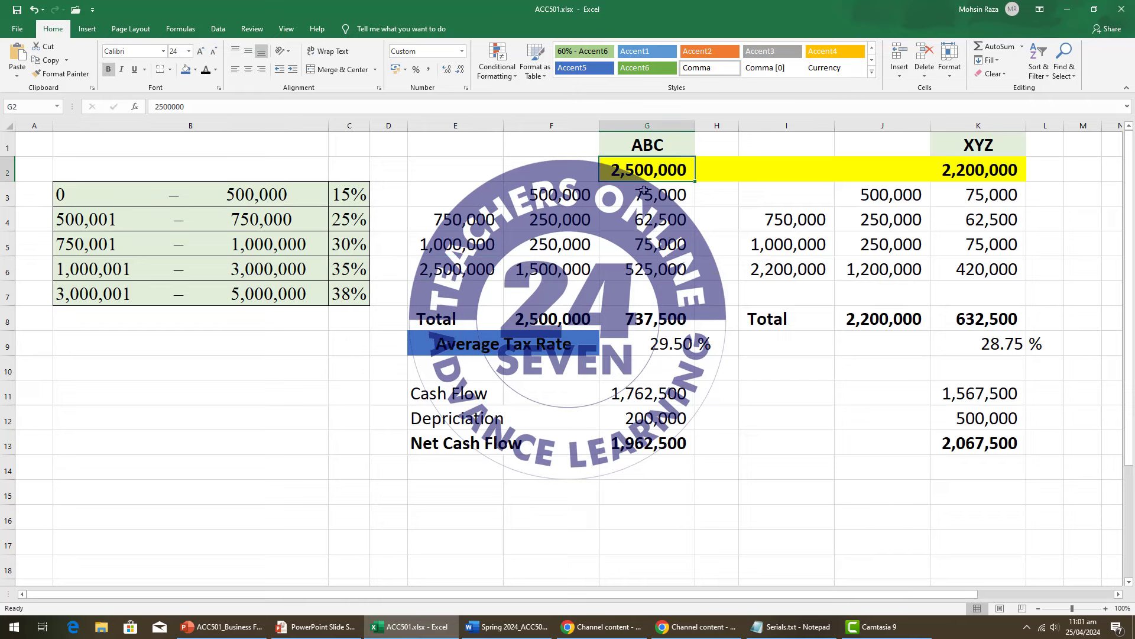
pyautogui.moveTo(563, 195); pyautogui.dragTo(563, 244)
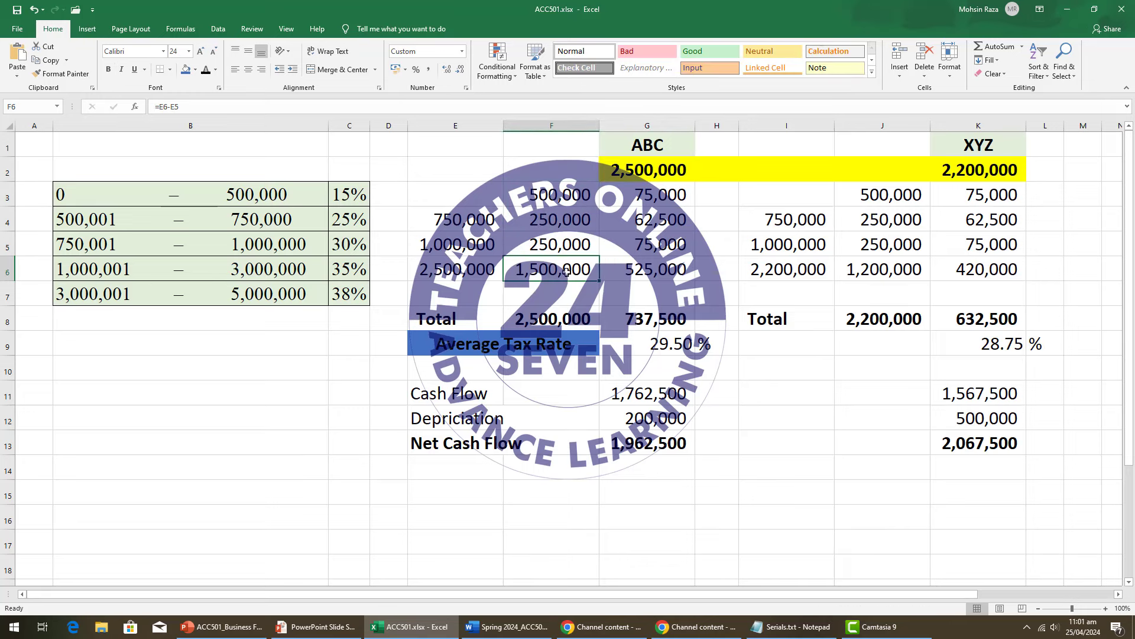
pyautogui.click(478, 272)
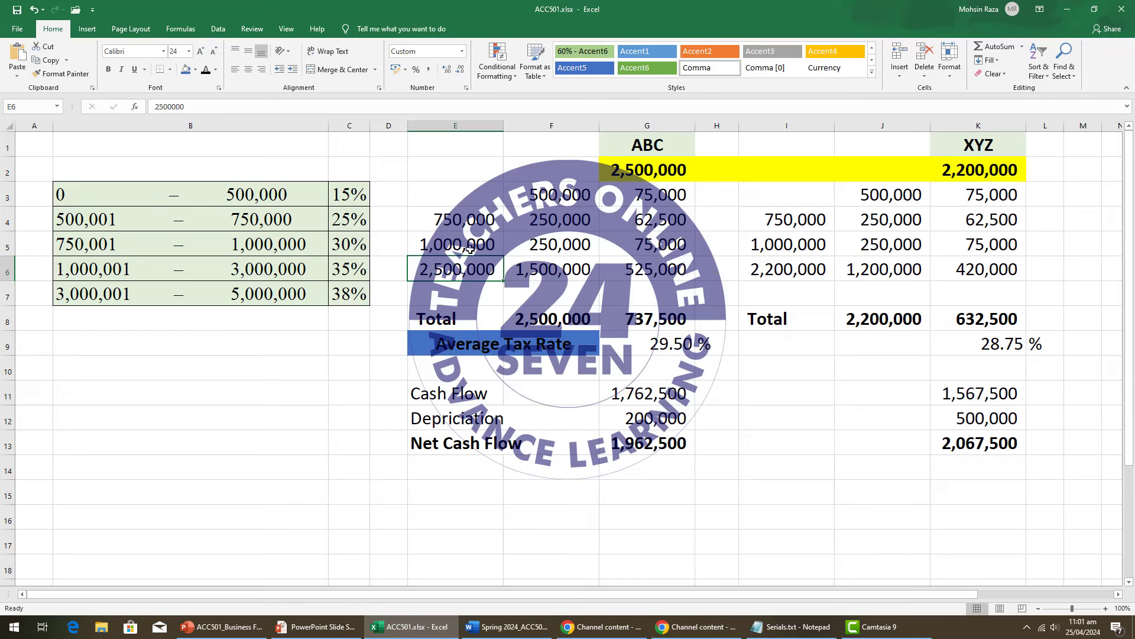
pyautogui.click(556, 271)
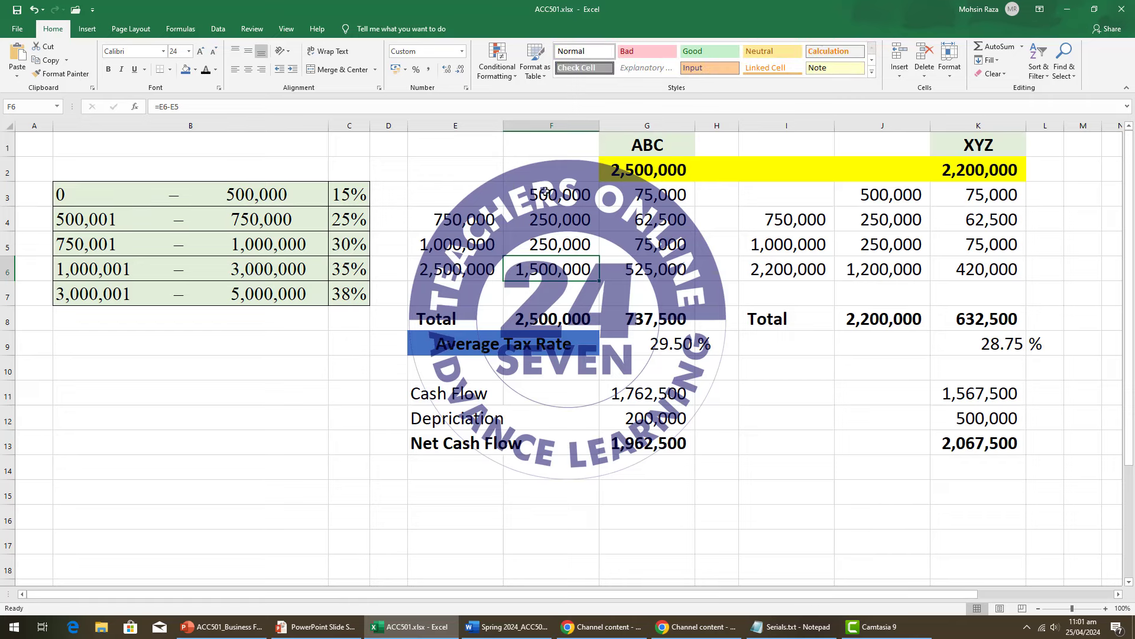
pyautogui.moveTo(544, 191); pyautogui.dragTo(547, 263)
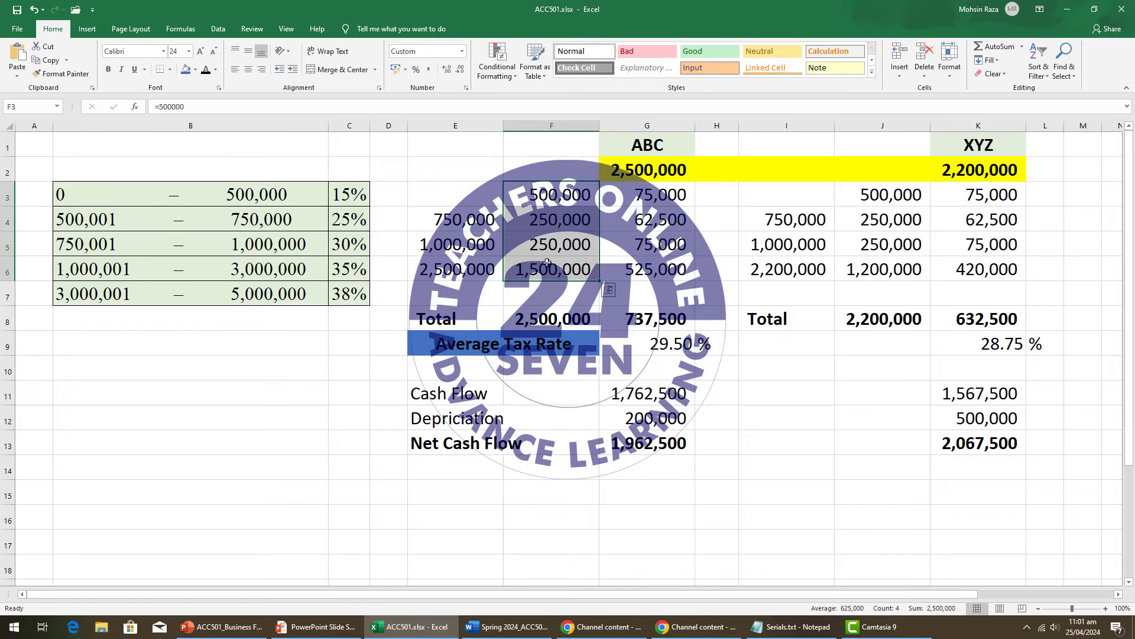
pyautogui.click(539, 318)
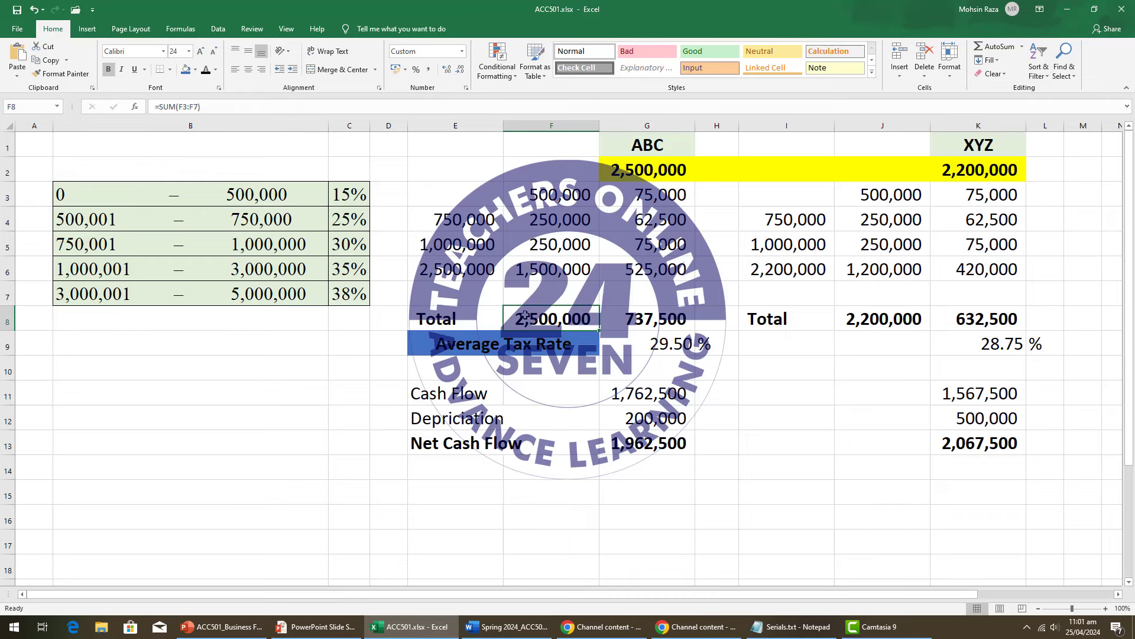
pyautogui.click(185, 69)
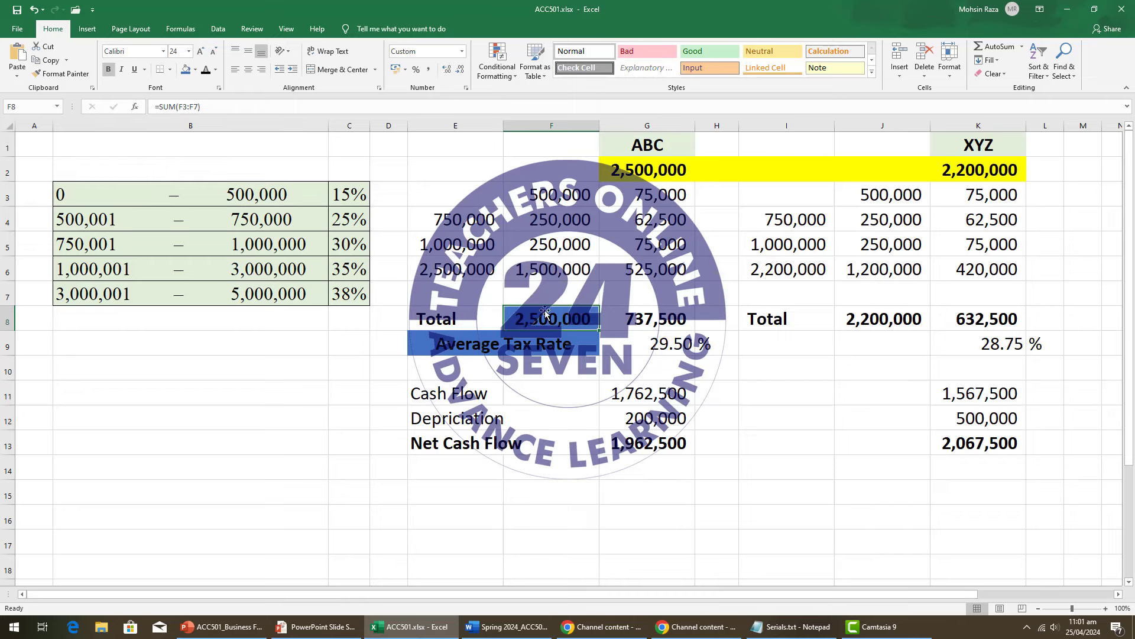
pyautogui.click(550, 297)
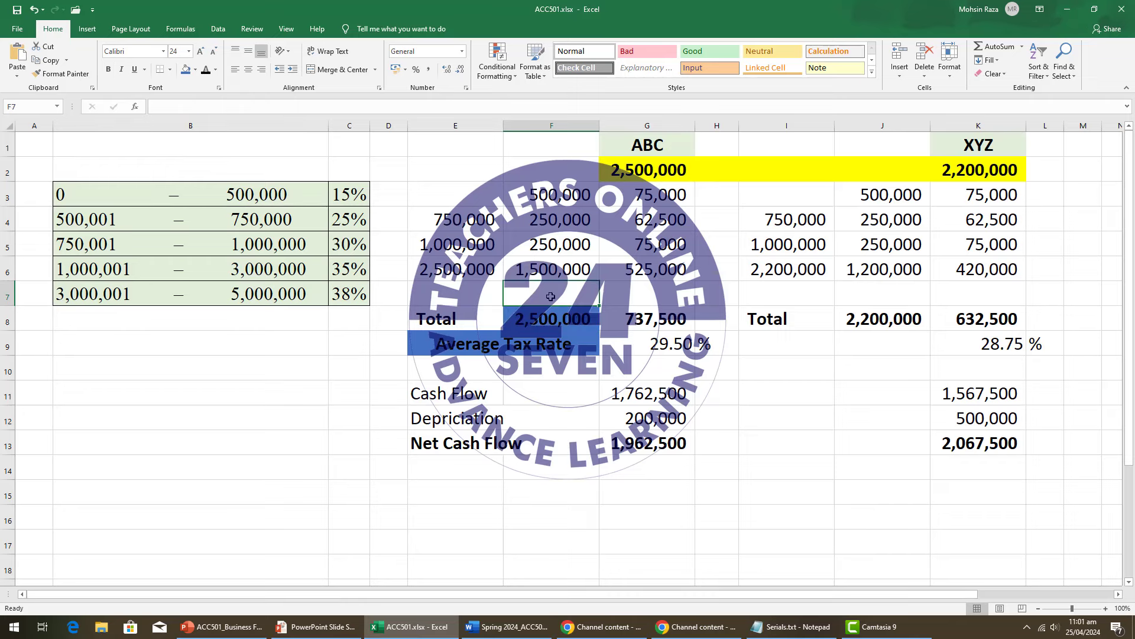
pyautogui.click(568, 316)
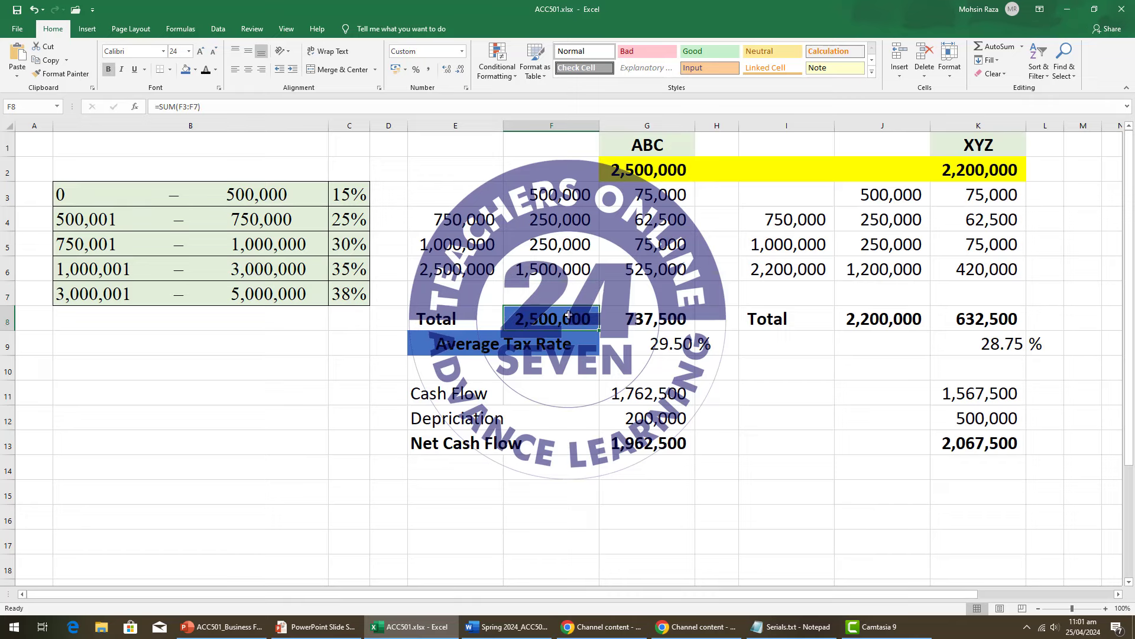
pyautogui.hotkey('ctrl', 'z')
# - Check the fourth-bracket tax formula in G6 and fill ABC's total tax in G8 with yellow
pyautogui.click(562, 270)
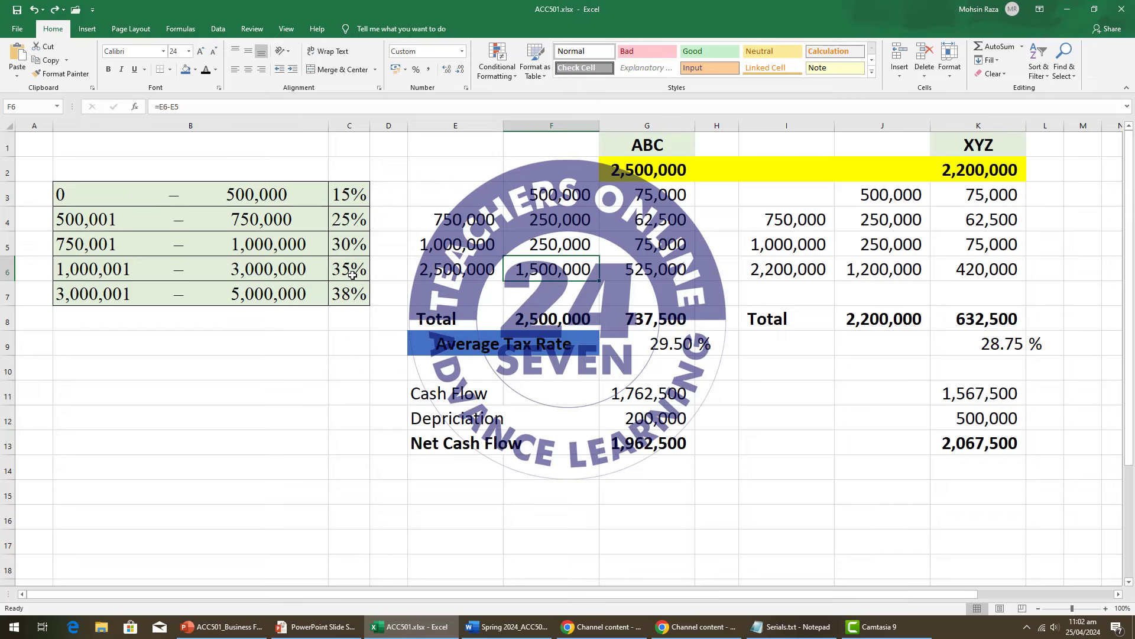
pyautogui.click(646, 275)
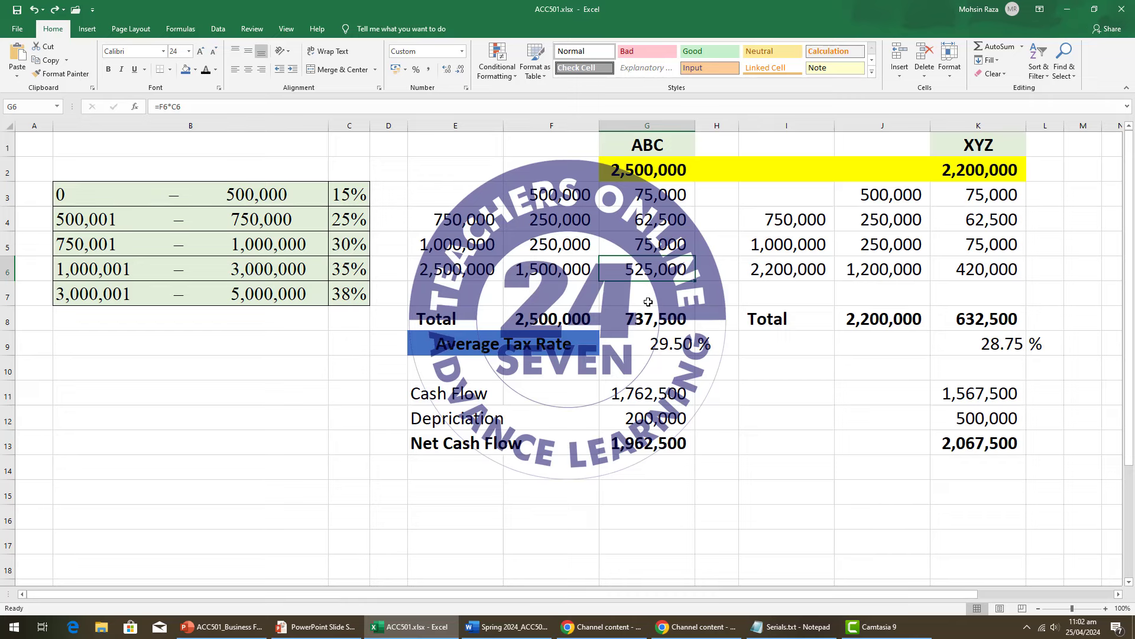
pyautogui.moveTo(649, 198); pyautogui.dragTo(654, 273)
pyautogui.click(658, 316)
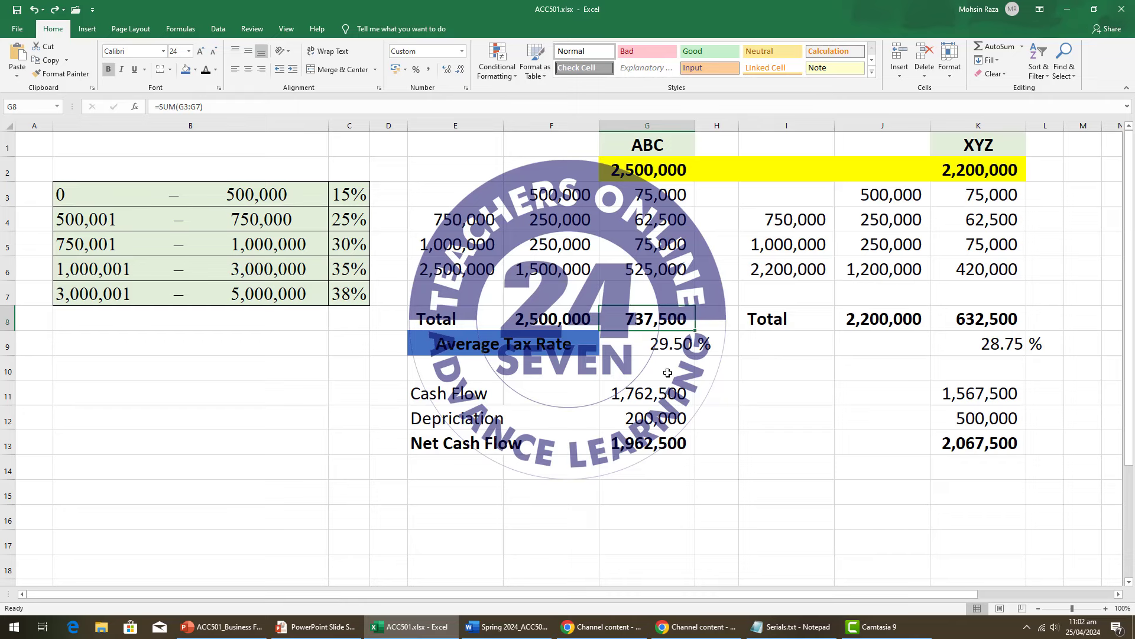
pyautogui.click(195, 69)
pyautogui.click(216, 163)
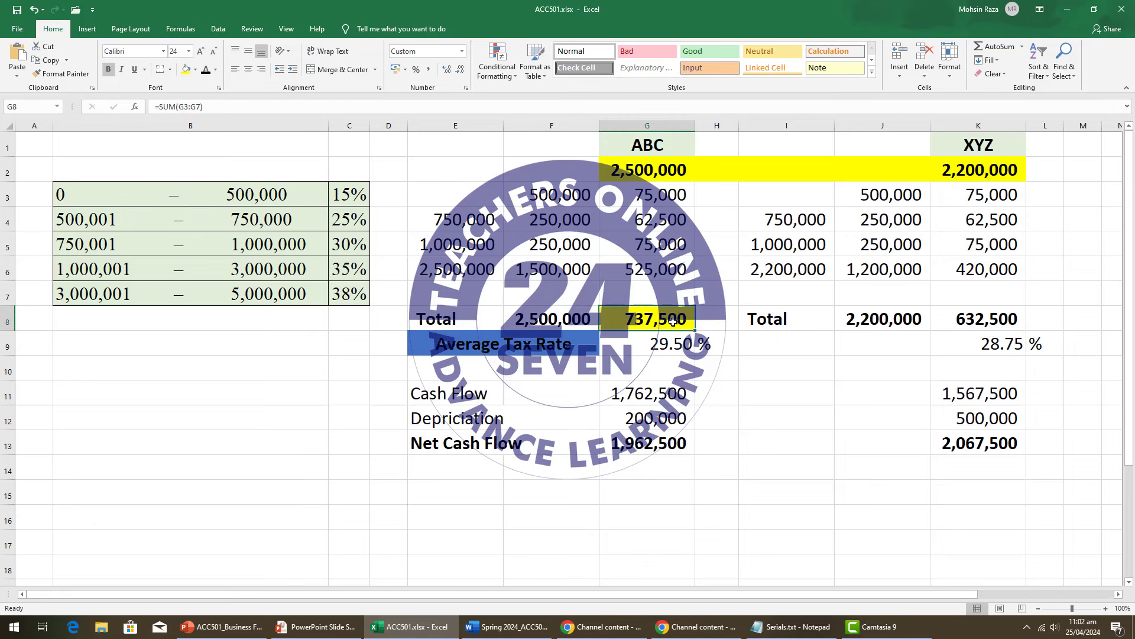
# - Check ABC's average tax rate formula in G9, and make the rate and its percent sign in G9:H9 bold
pyautogui.click(670, 345)
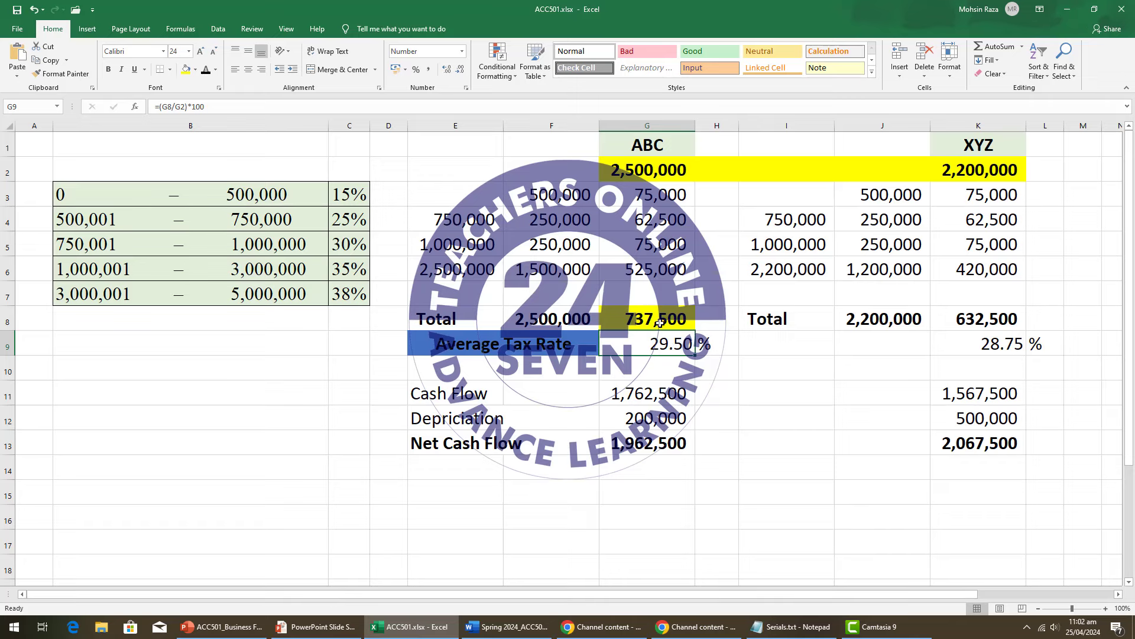
pyautogui.click(678, 319)
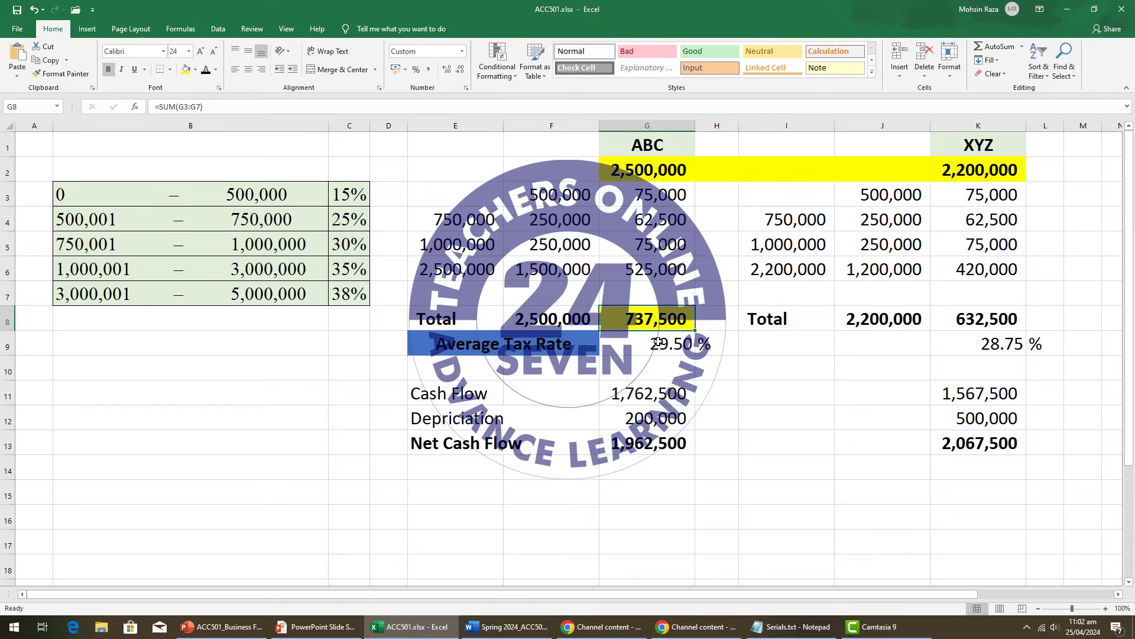
pyautogui.click(658, 342)
pyautogui.moveTo(710, 345); pyautogui.dragTo(678, 344)
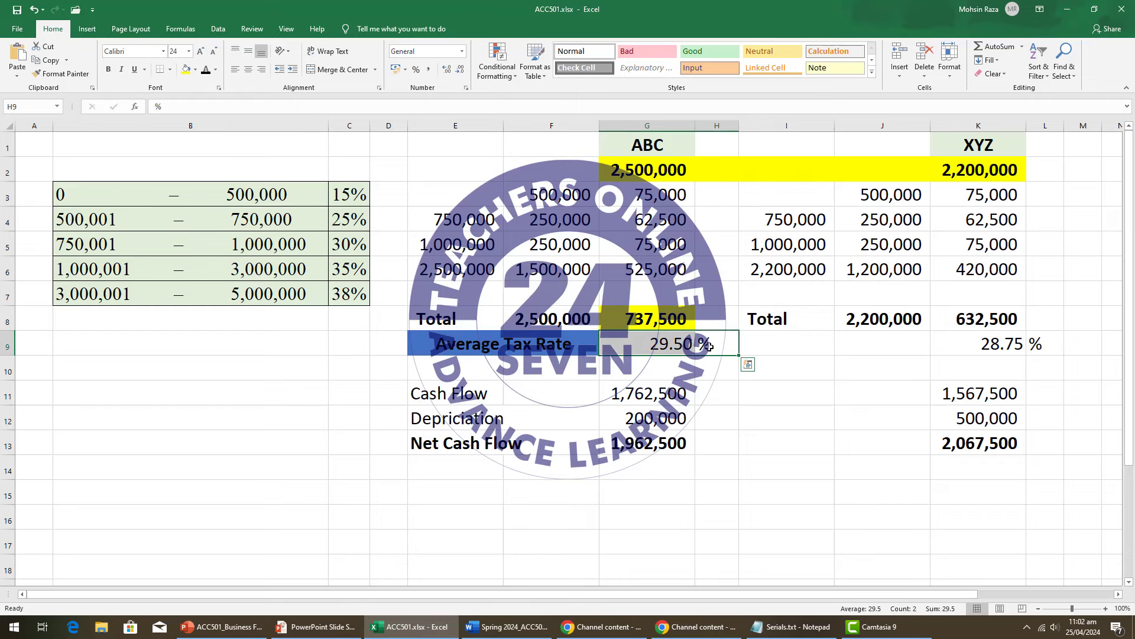
pyautogui.hotkey('ctrl', 'b')
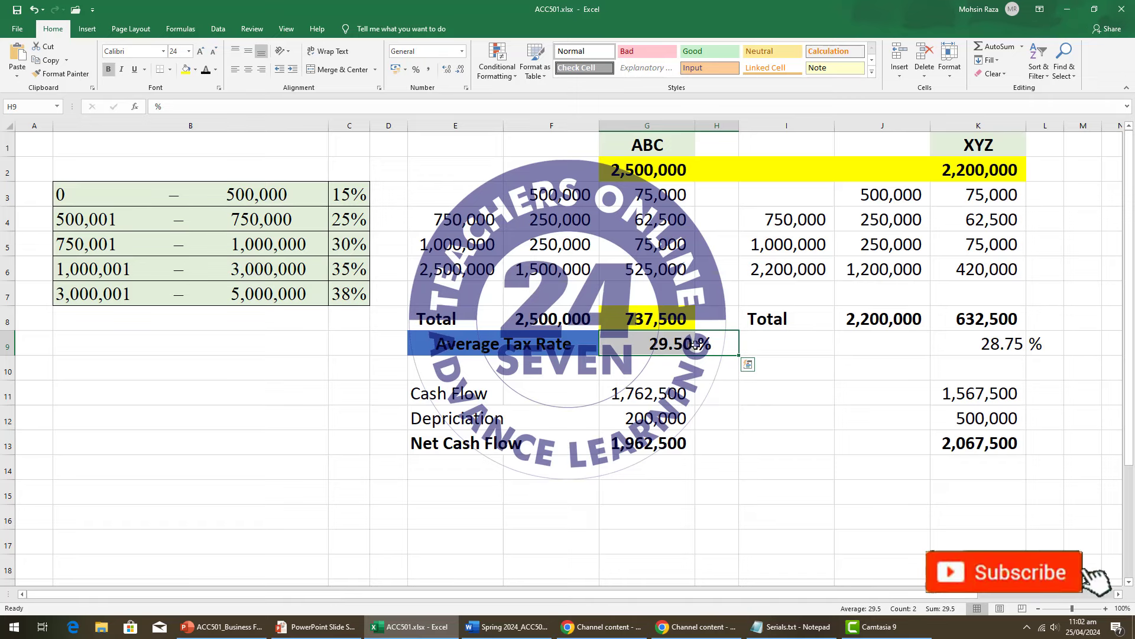
# - Fill only ABC's average tax rate in G9 with yellow, leaving the percent sign in H9 unfilled
pyautogui.press('F4')
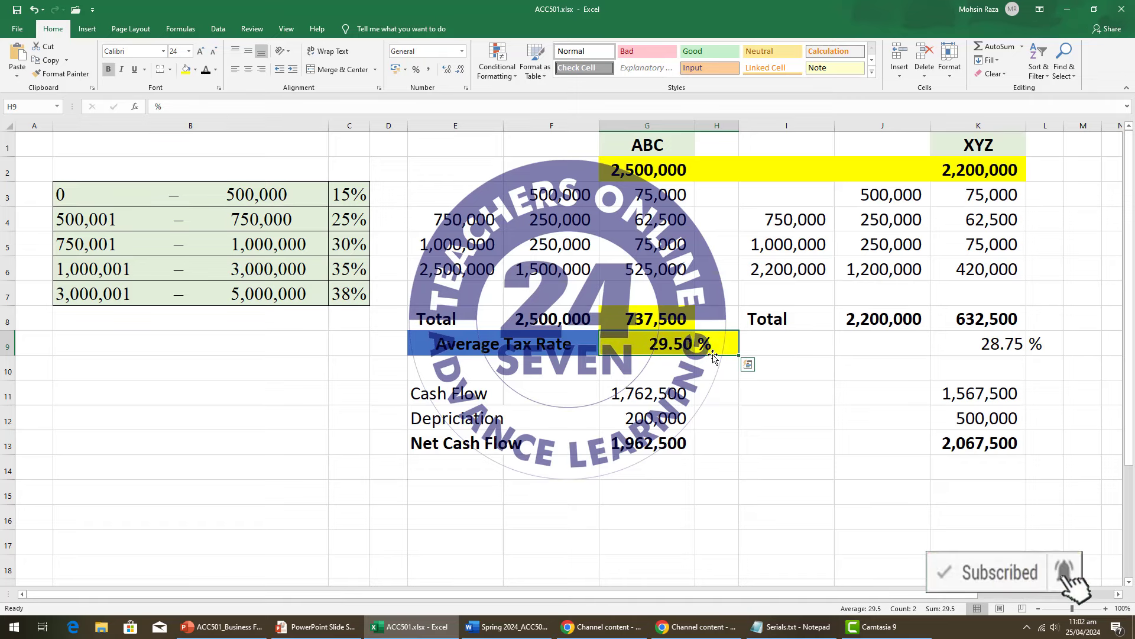
pyautogui.hotkey('ctrl', 'z')
pyautogui.click(674, 348)
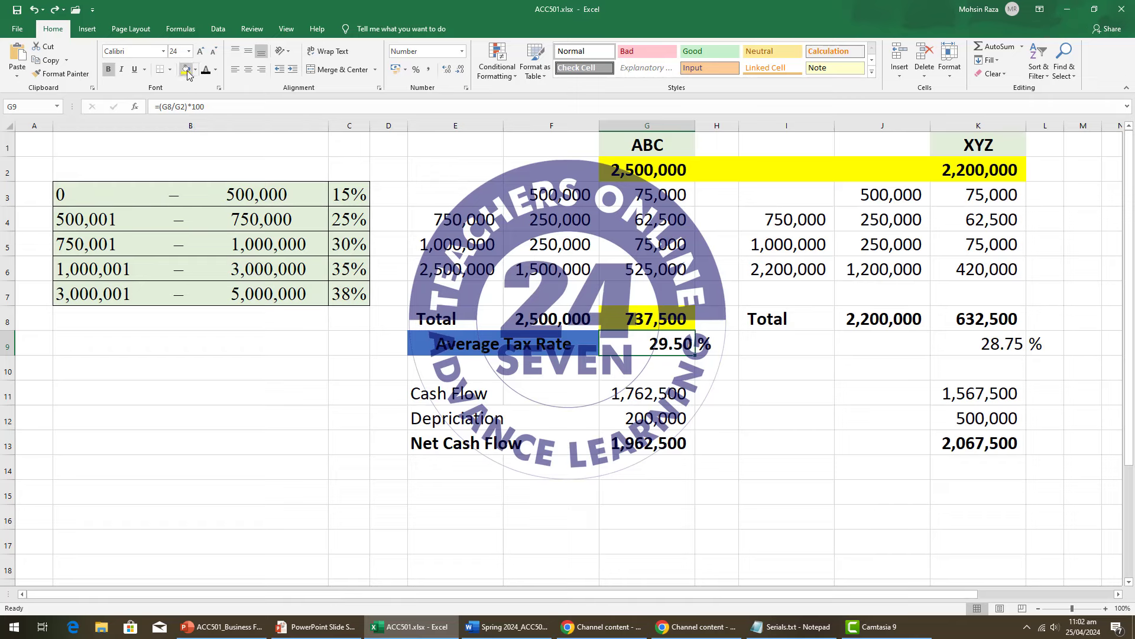
pyautogui.press('F4')
pyautogui.click(828, 362)
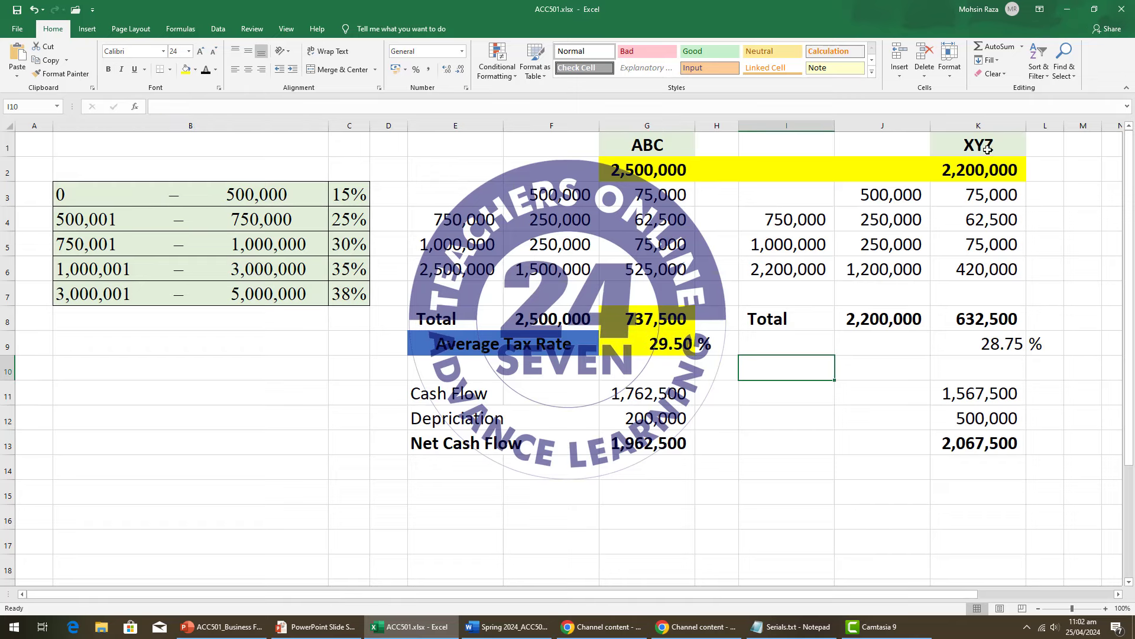
# - Review XYZ's income split in J3:J6 and bracket taxes in K3:K6, and fill its total tax in K8 with yellow
pyautogui.click(993, 167)
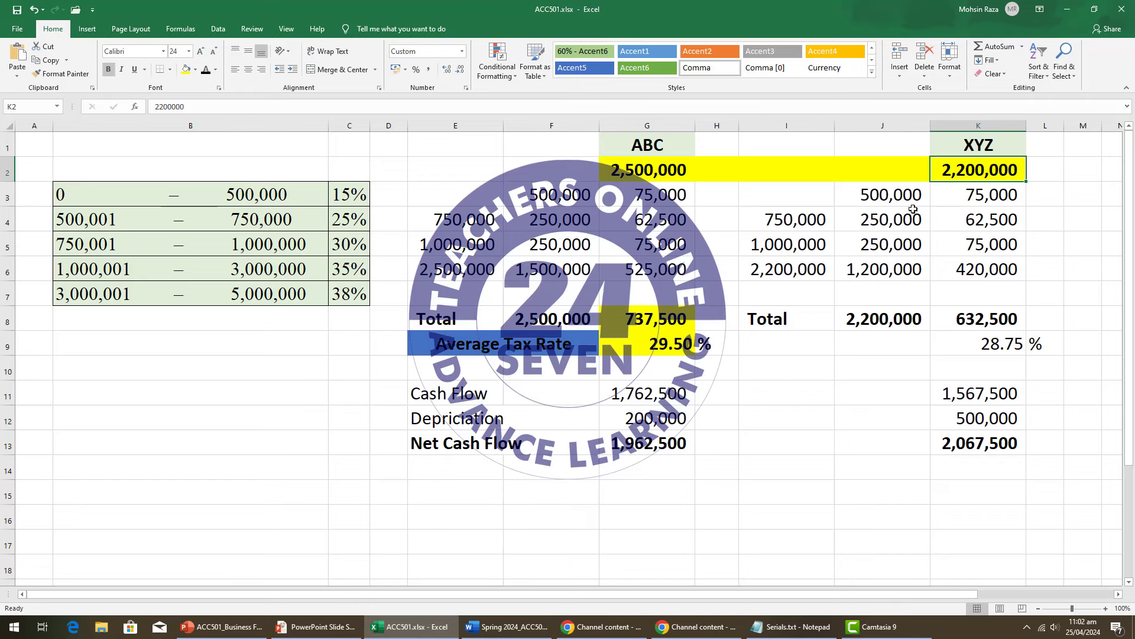
pyautogui.click(873, 194)
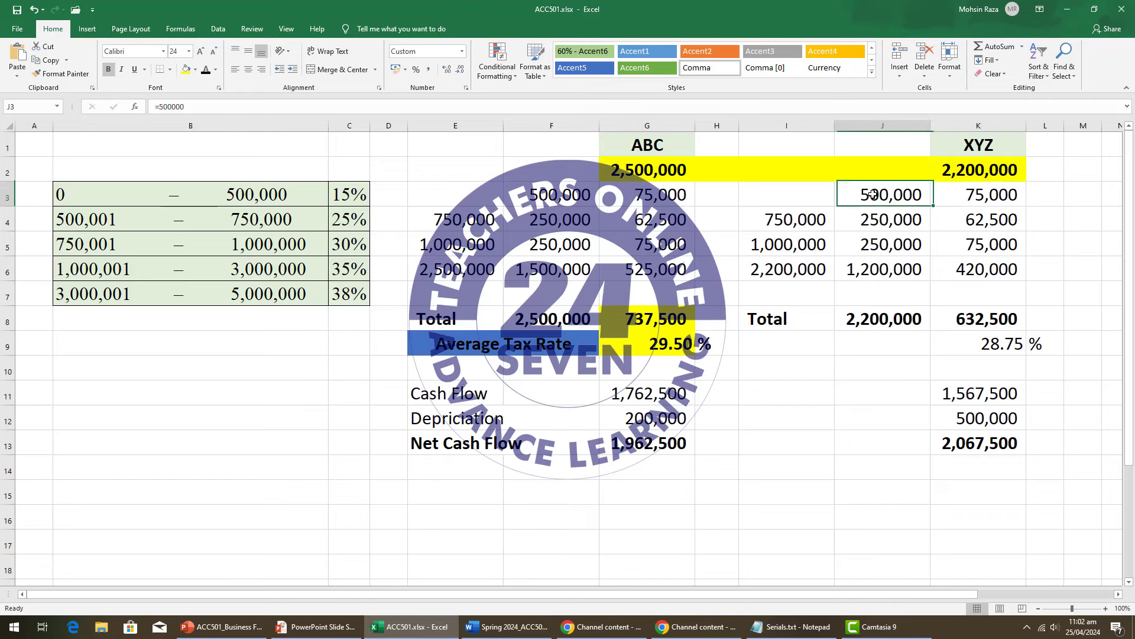
pyautogui.click(888, 220)
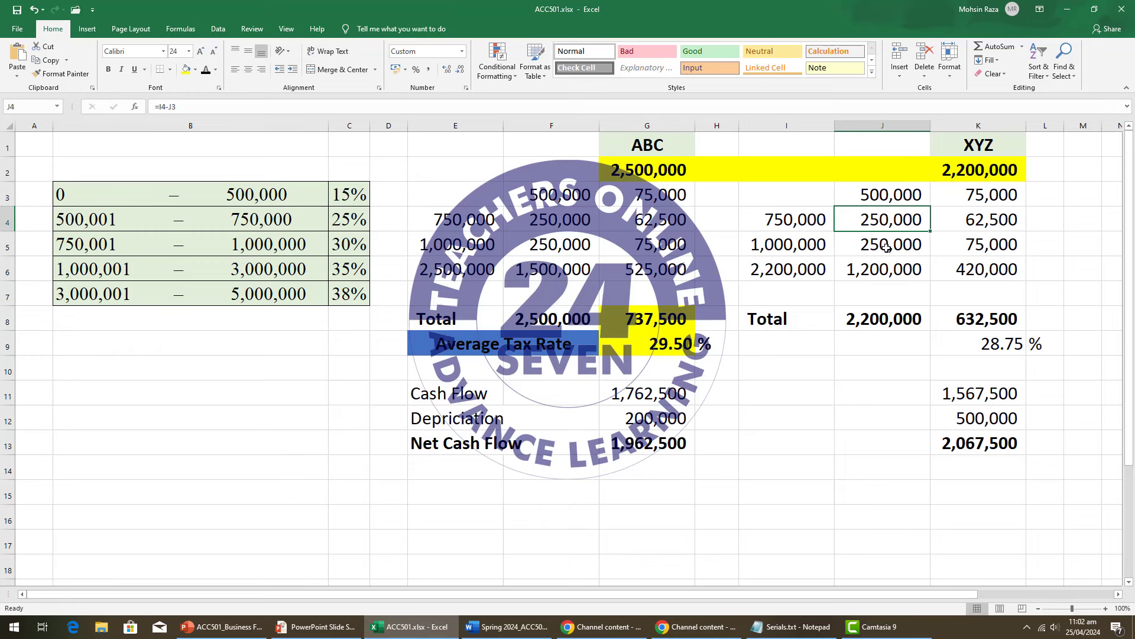
pyautogui.click(887, 248)
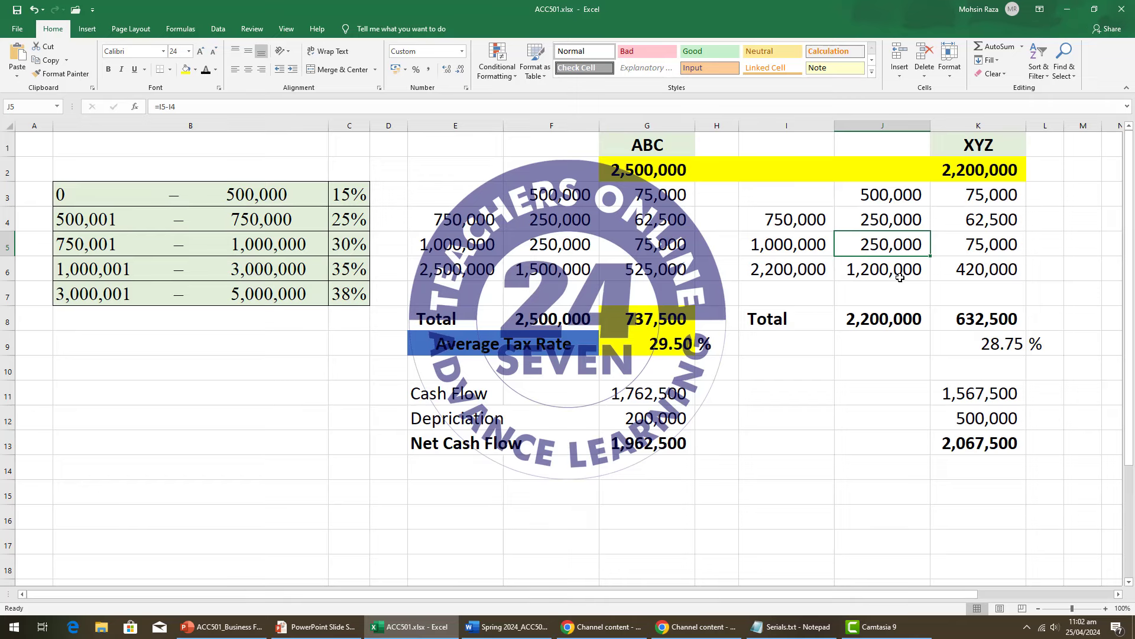
pyautogui.click(898, 272)
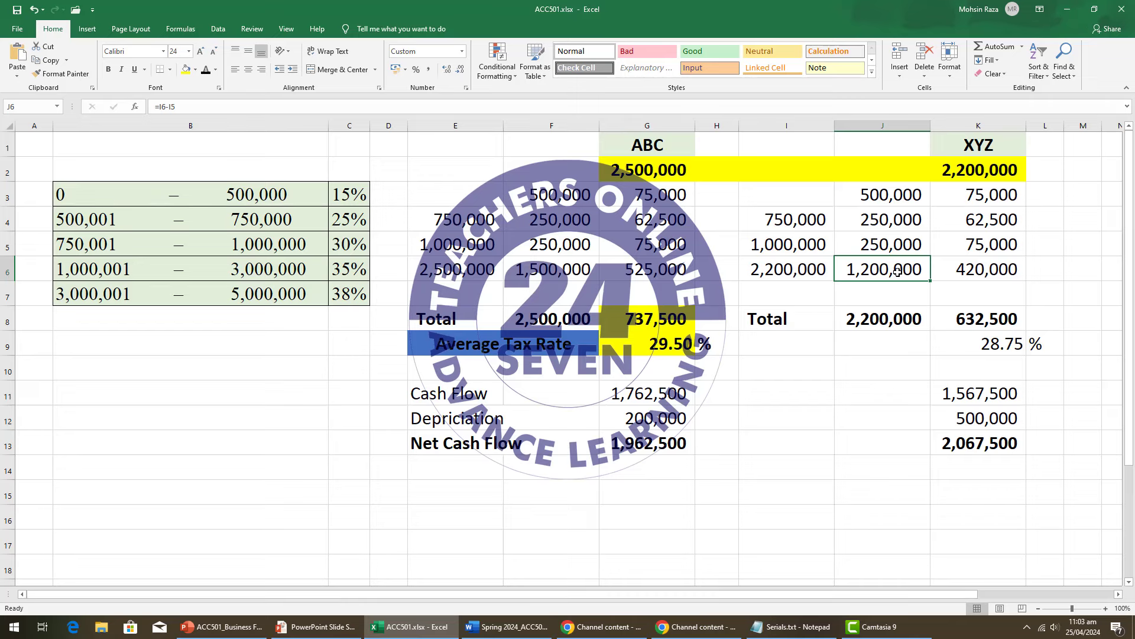
pyautogui.moveTo(975, 201); pyautogui.dragTo(972, 271)
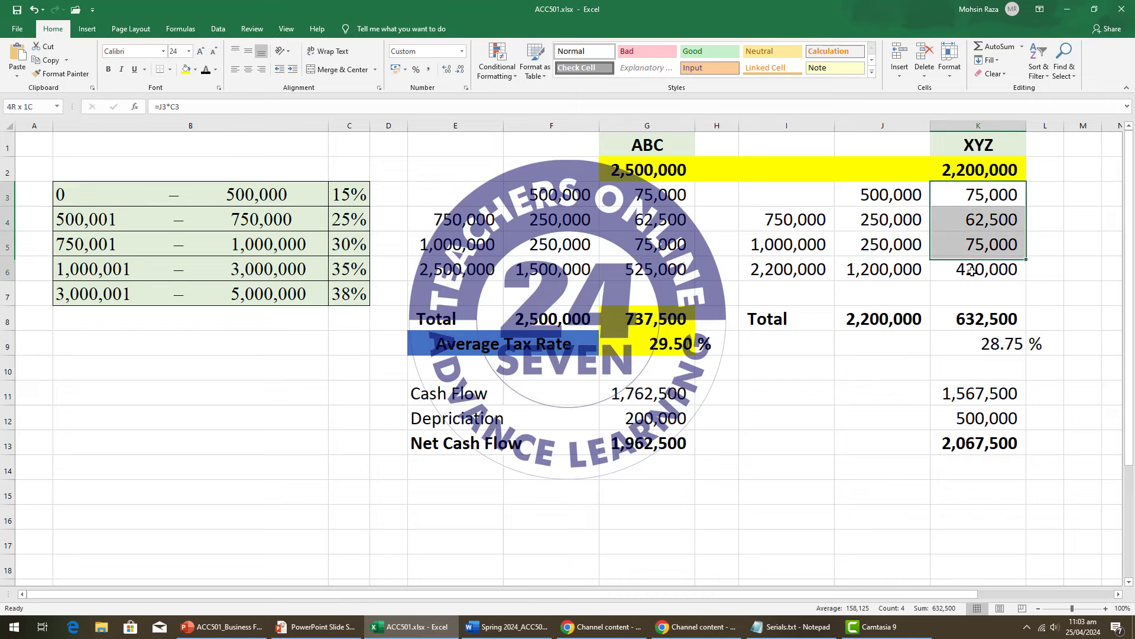
pyautogui.click(964, 329)
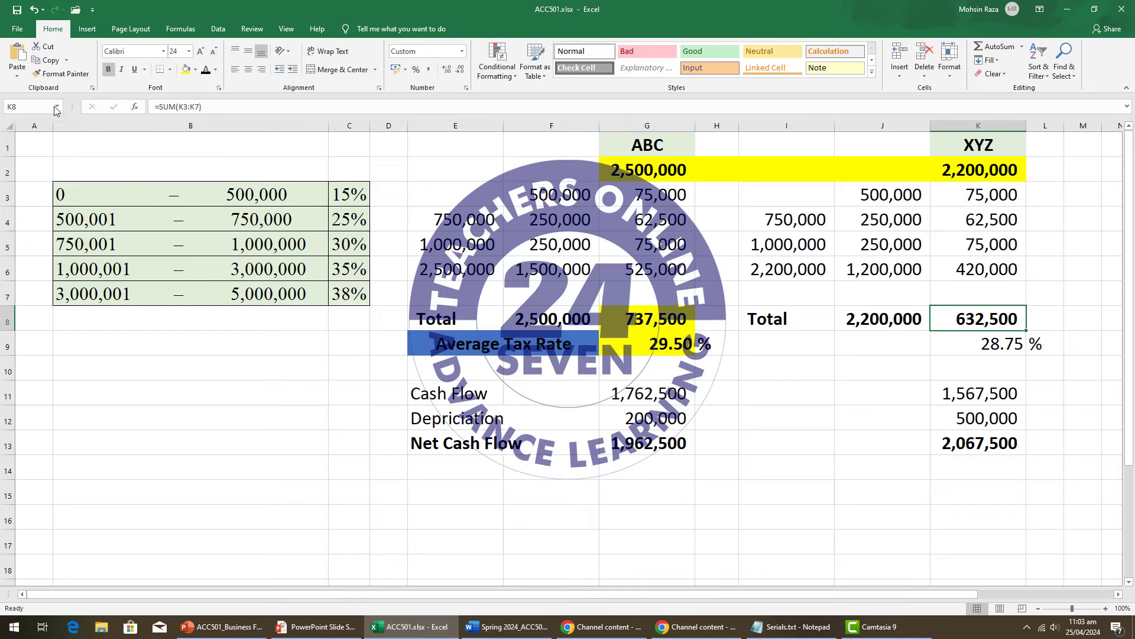
pyautogui.click(186, 71)
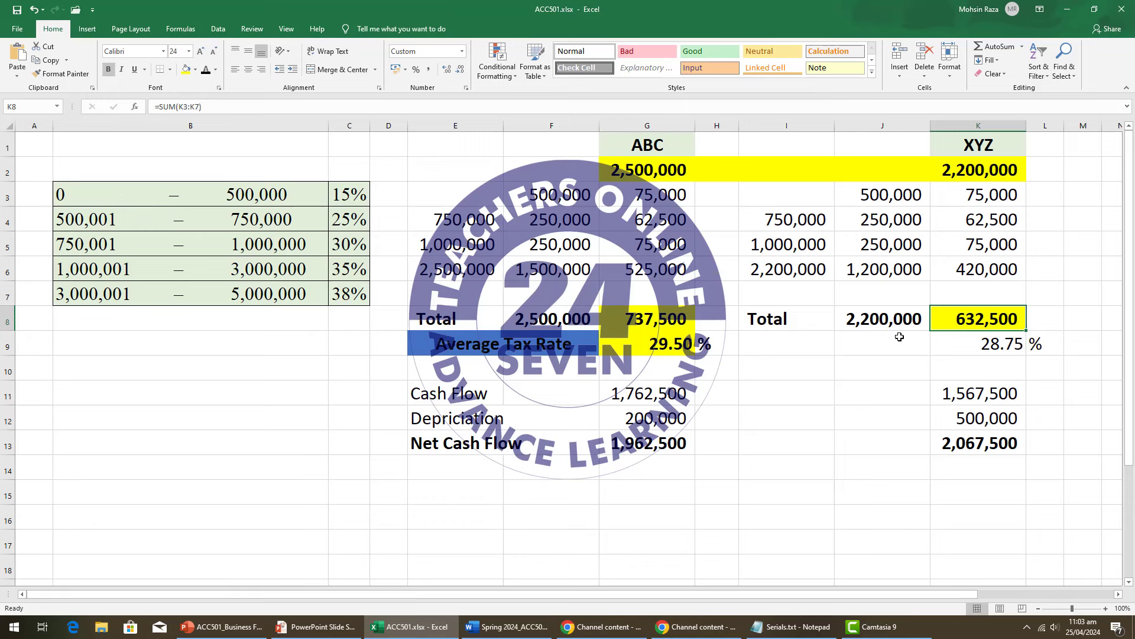
# - Make XYZ's average tax rate in K9 bold and fill it with yellow
pyautogui.click(985, 343)
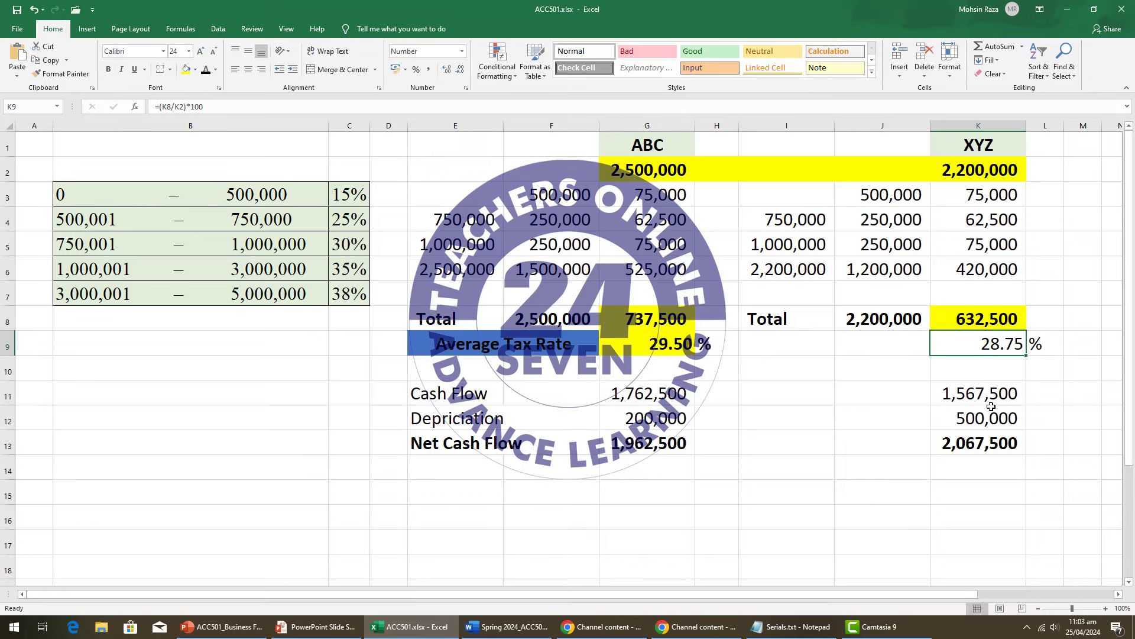
pyautogui.hotkey('ctrl', 'b')
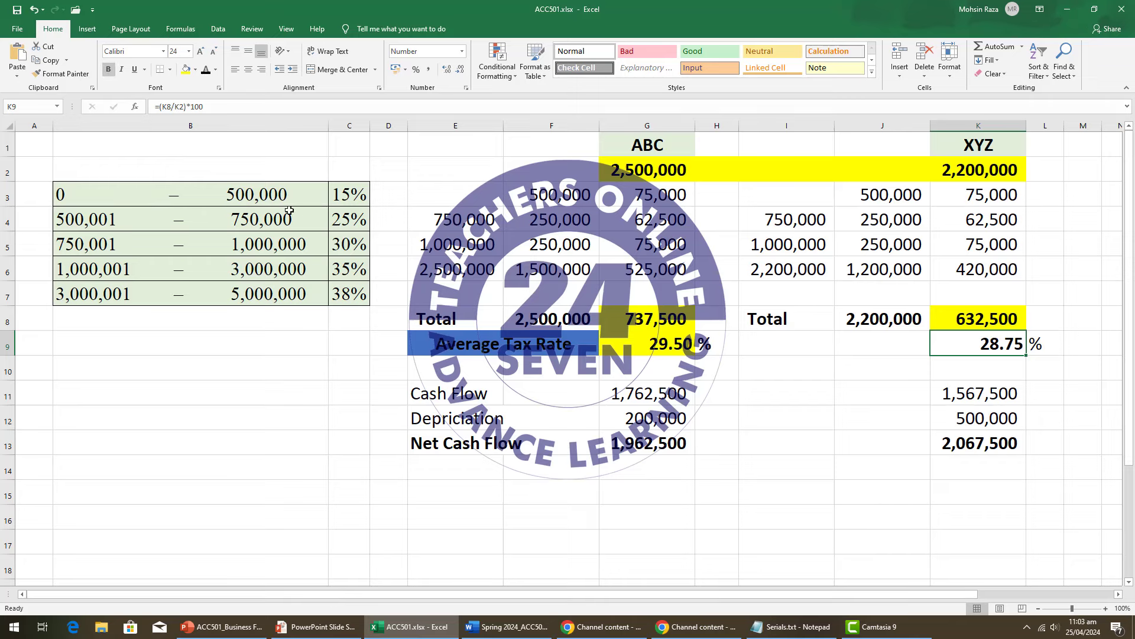
pyautogui.click(187, 70)
pyautogui.click(833, 397)
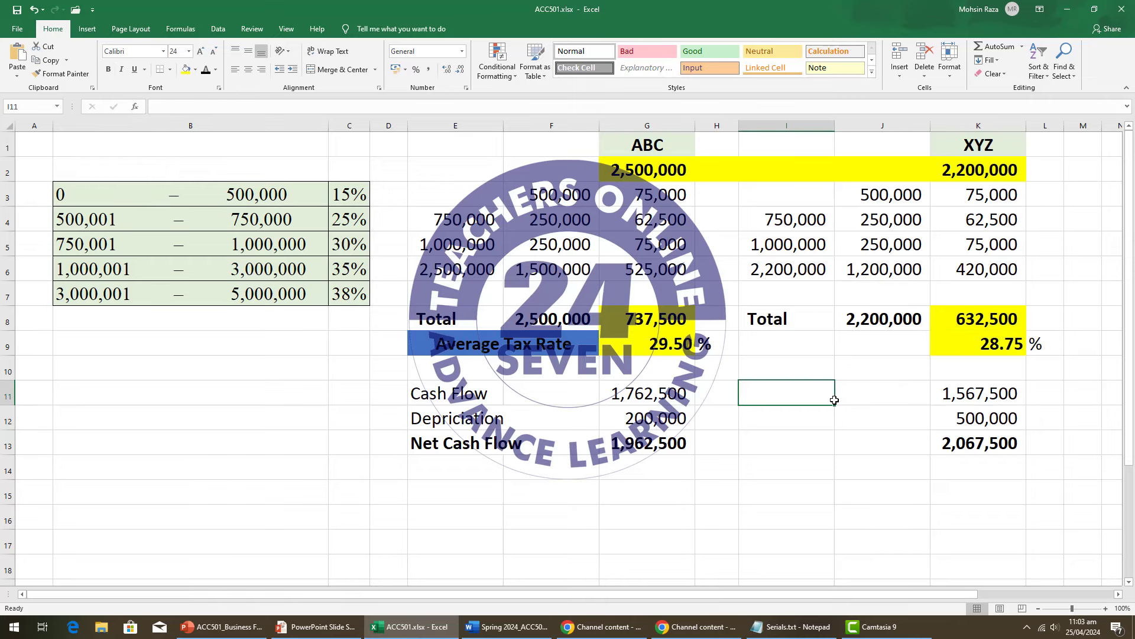
# - Compare the average tax rates in G9 and K9, and make XYZ's percent sign in L9 bold
pyautogui.click(656, 347)
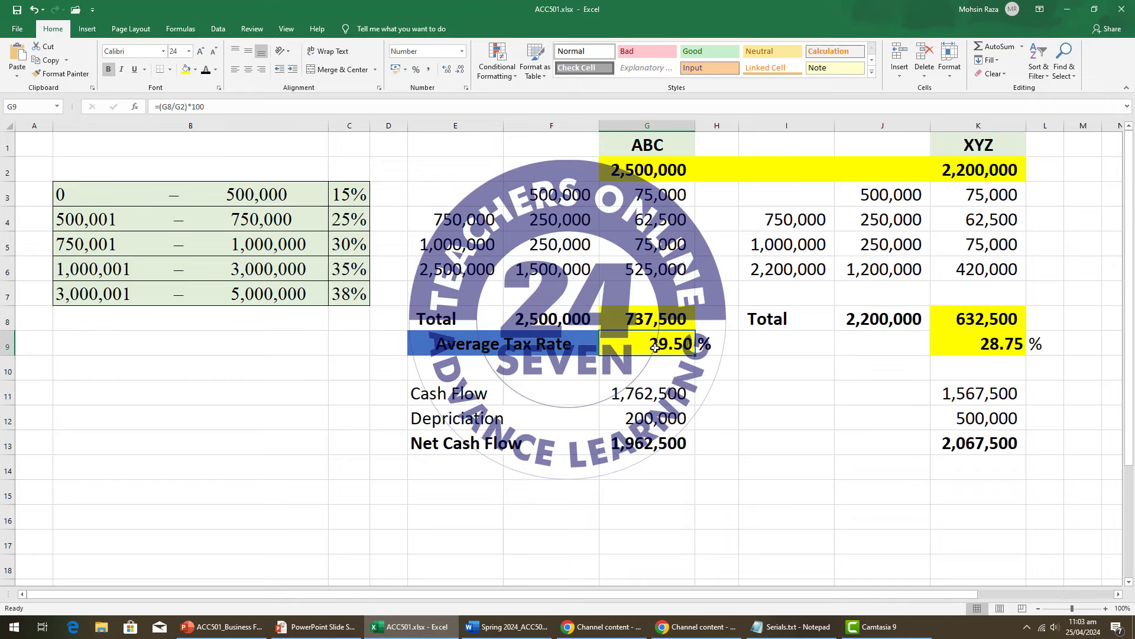
pyautogui.click(989, 346)
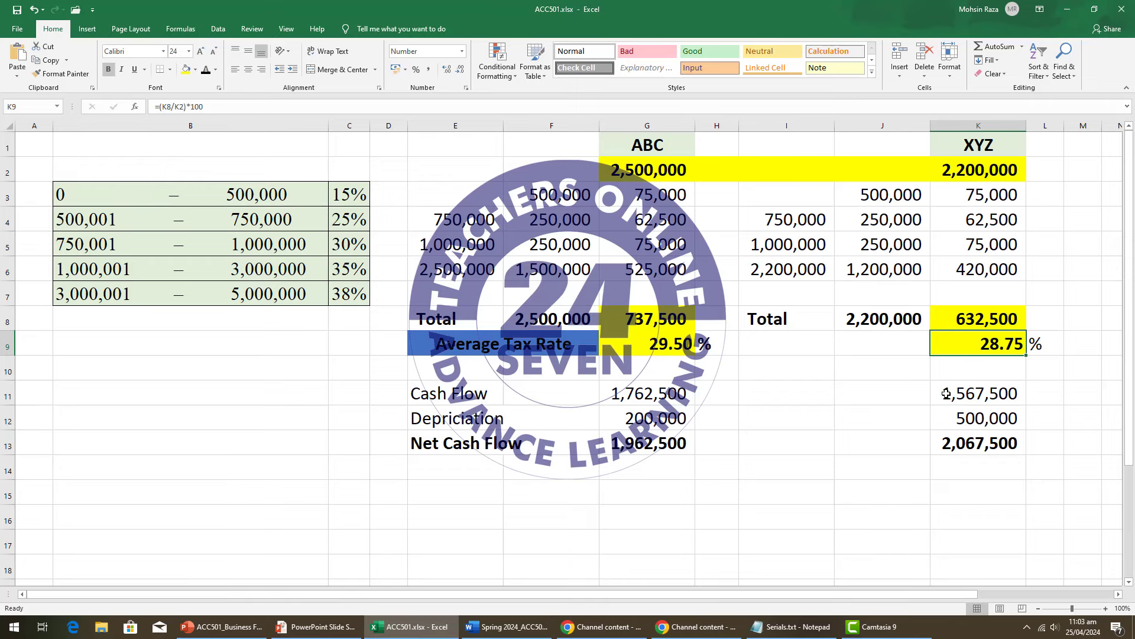
pyautogui.click(1036, 345)
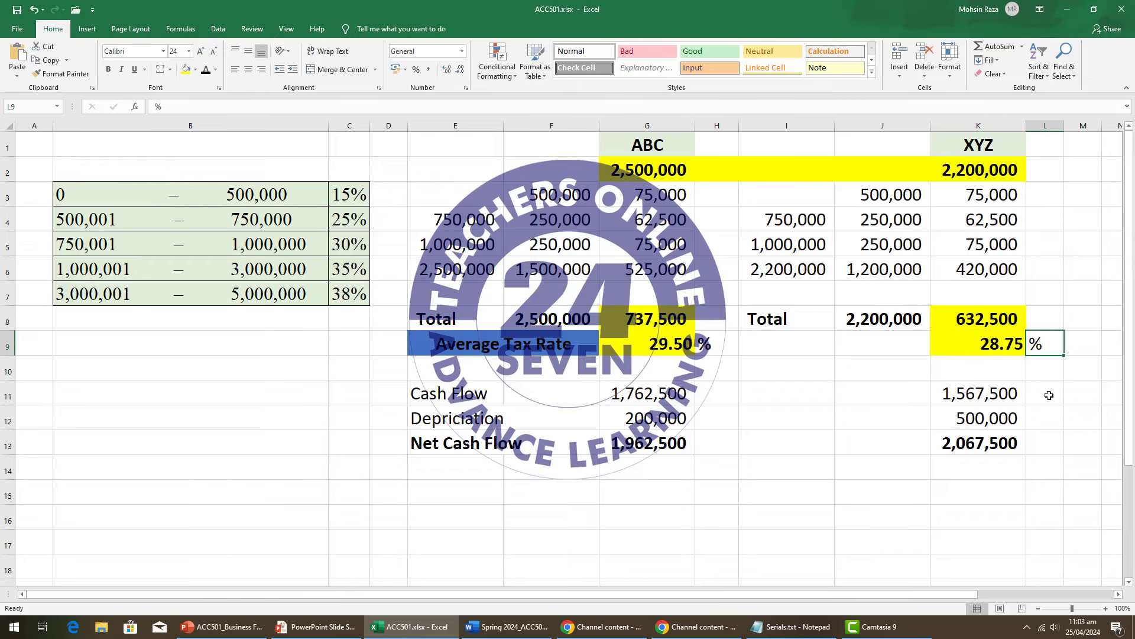
pyautogui.hotkey('ctrl', 'b')
# - Compare the average tax rates of XYZ and ABC in row 9 with their incomes in G2 and K2
pyautogui.click(984, 346)
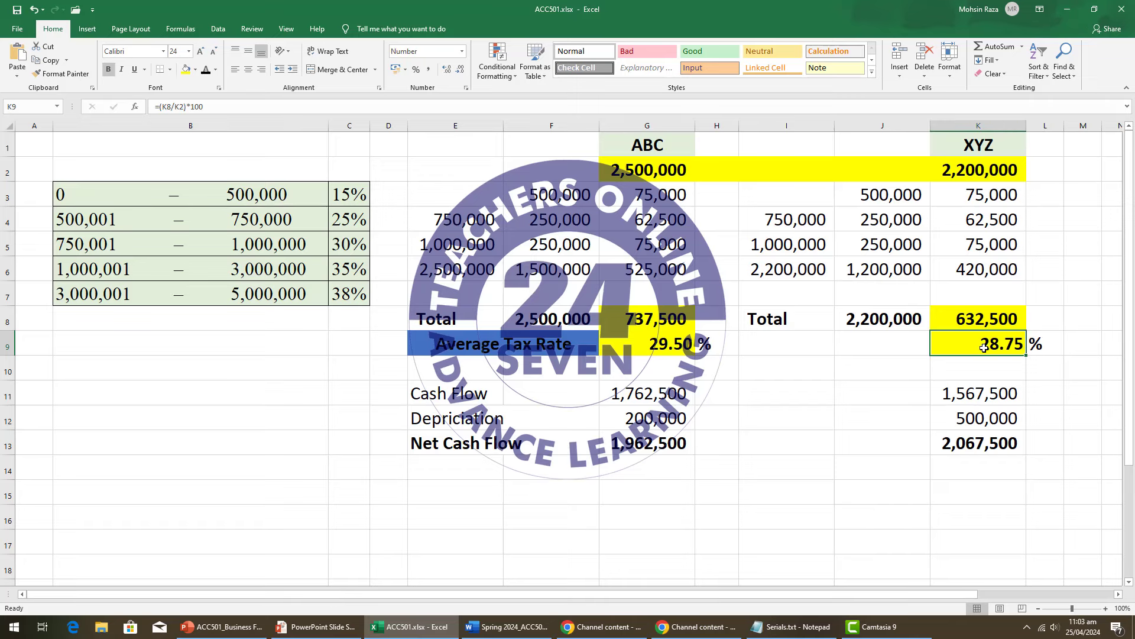
pyautogui.click(657, 344)
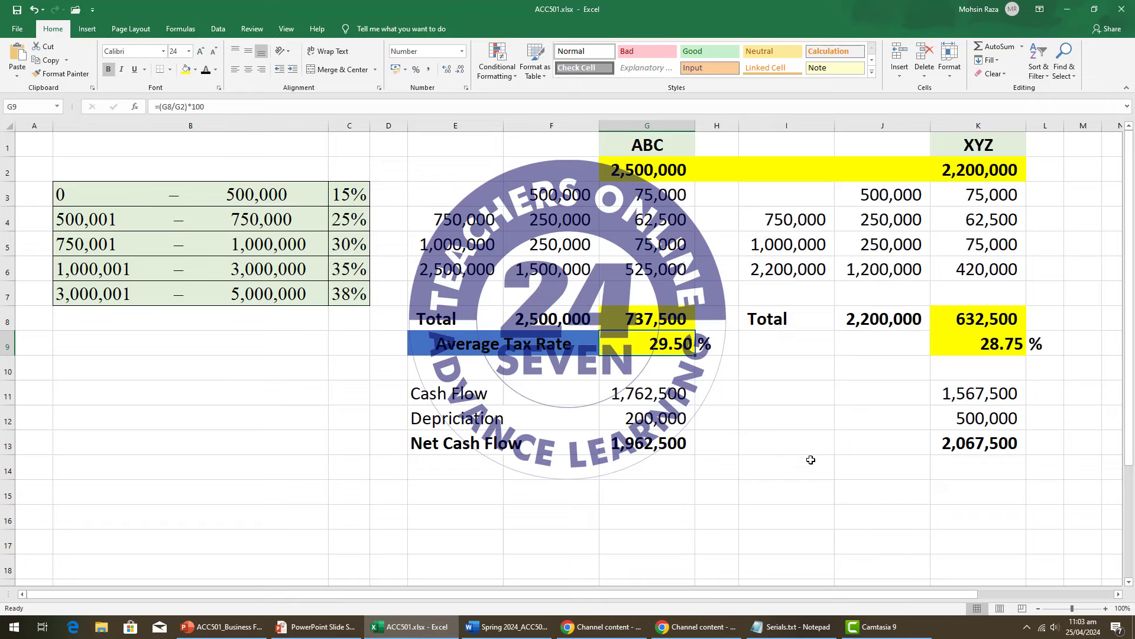
pyautogui.click(677, 170)
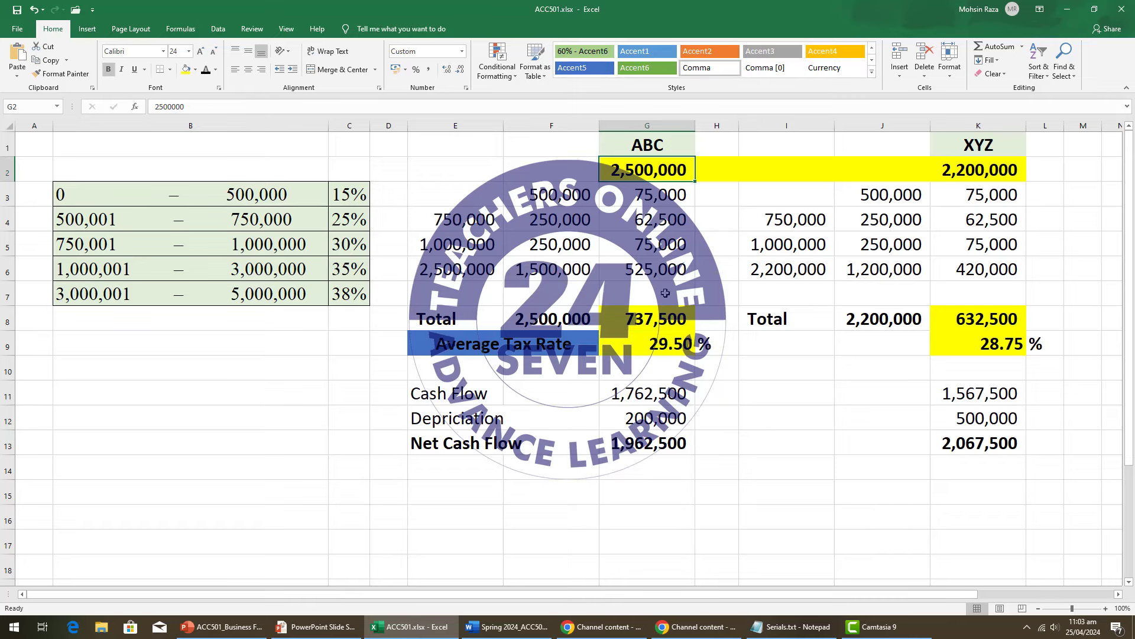
pyautogui.click(986, 170)
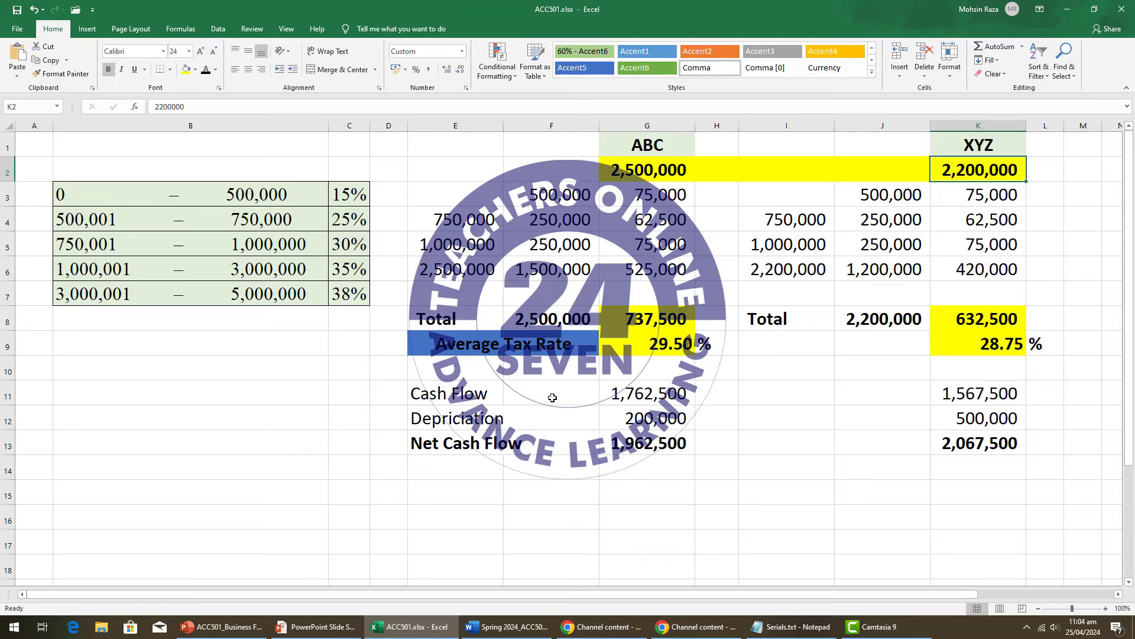
# - Examine the cash flow formulas in G11 and K11, both companies' depreciation in row 12, and ABC's net cash flow formula in G13
pyautogui.click(667, 402)
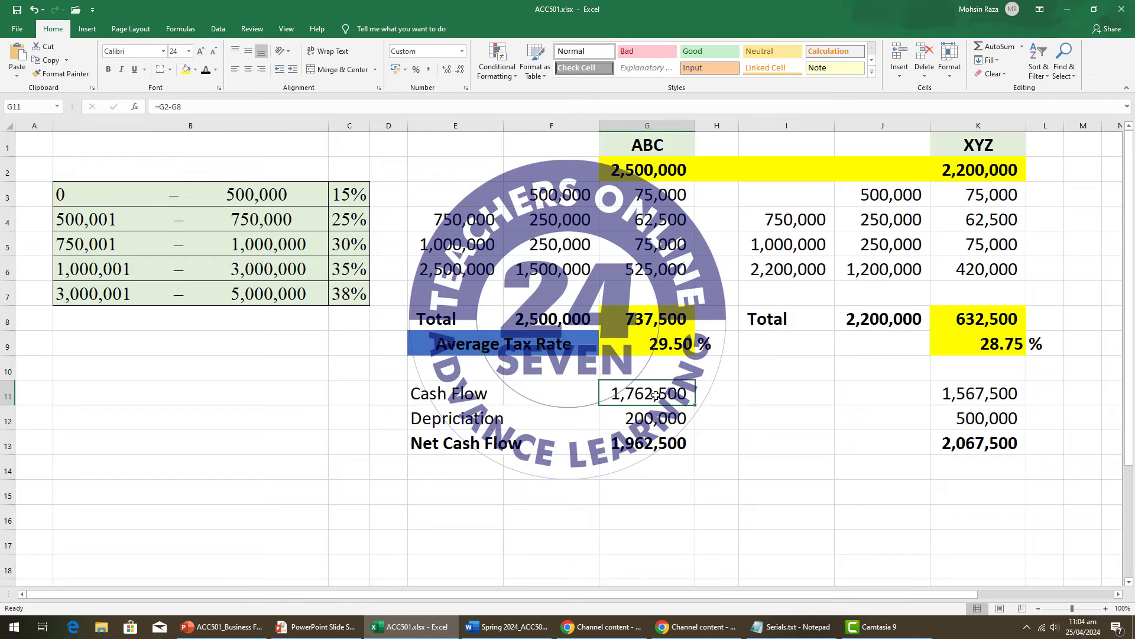
pyautogui.click(960, 394)
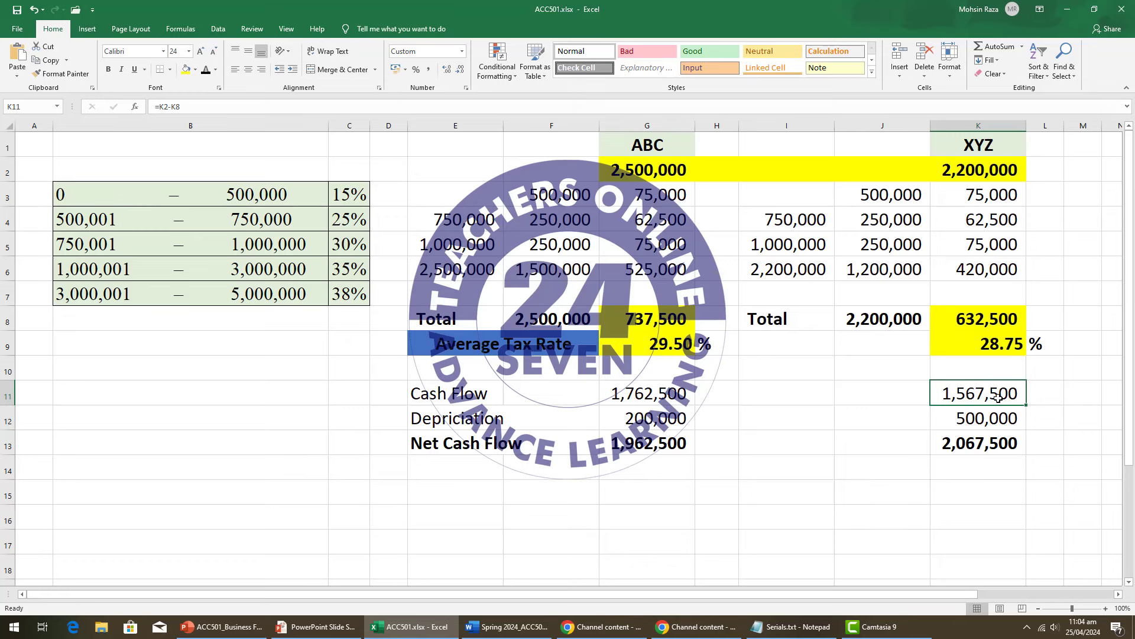
pyautogui.moveTo(999, 398); pyautogui.dragTo(671, 386)
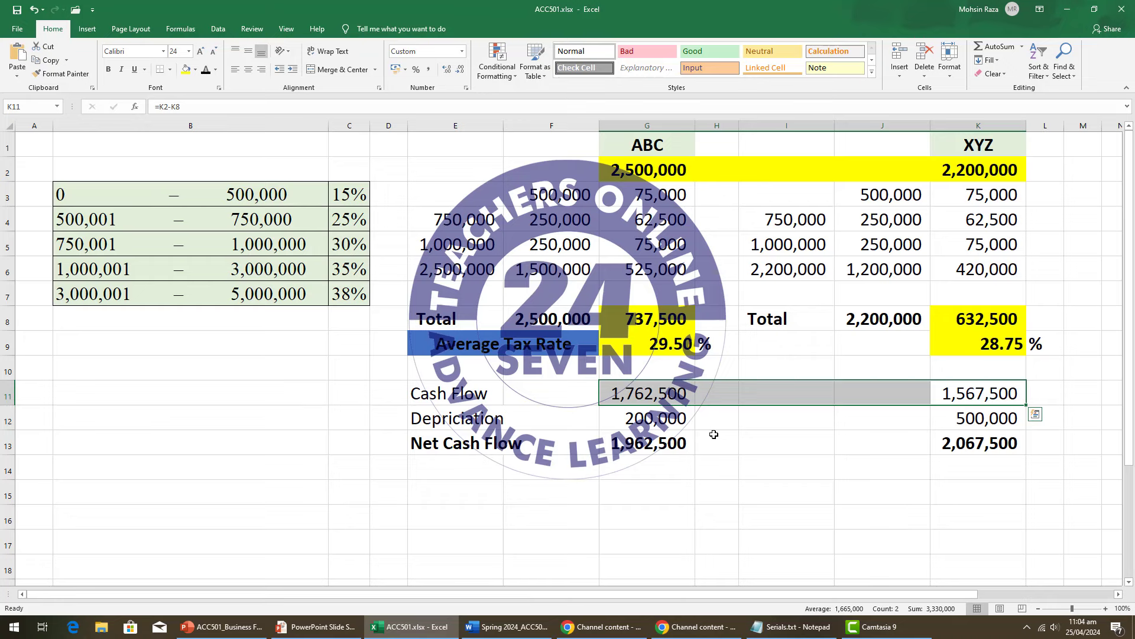
pyautogui.click(653, 415)
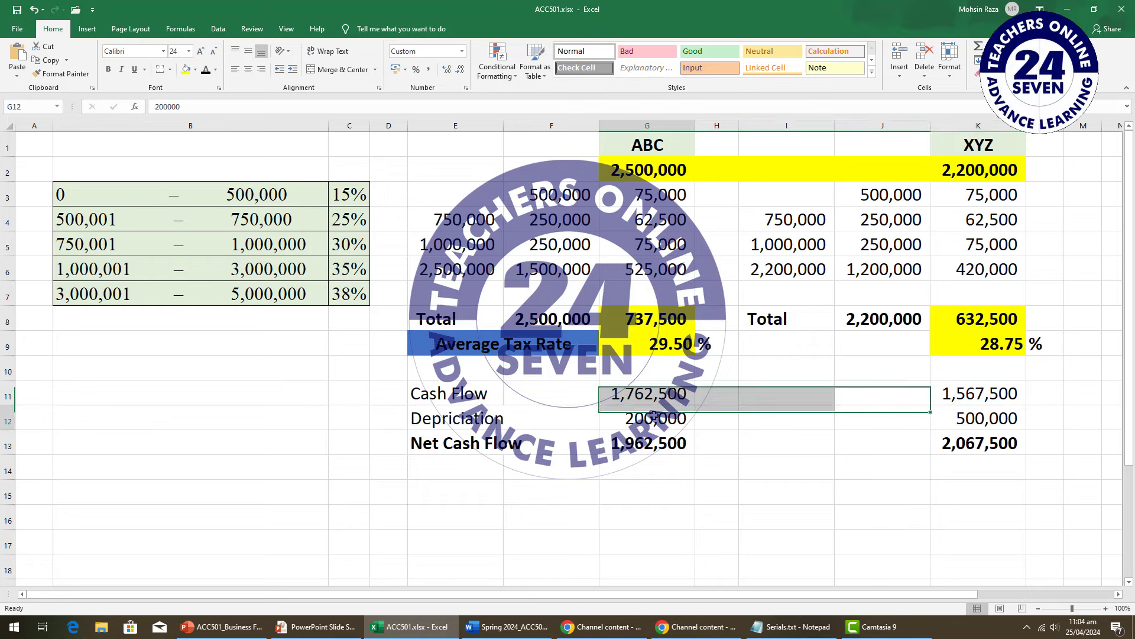
pyautogui.click(988, 424)
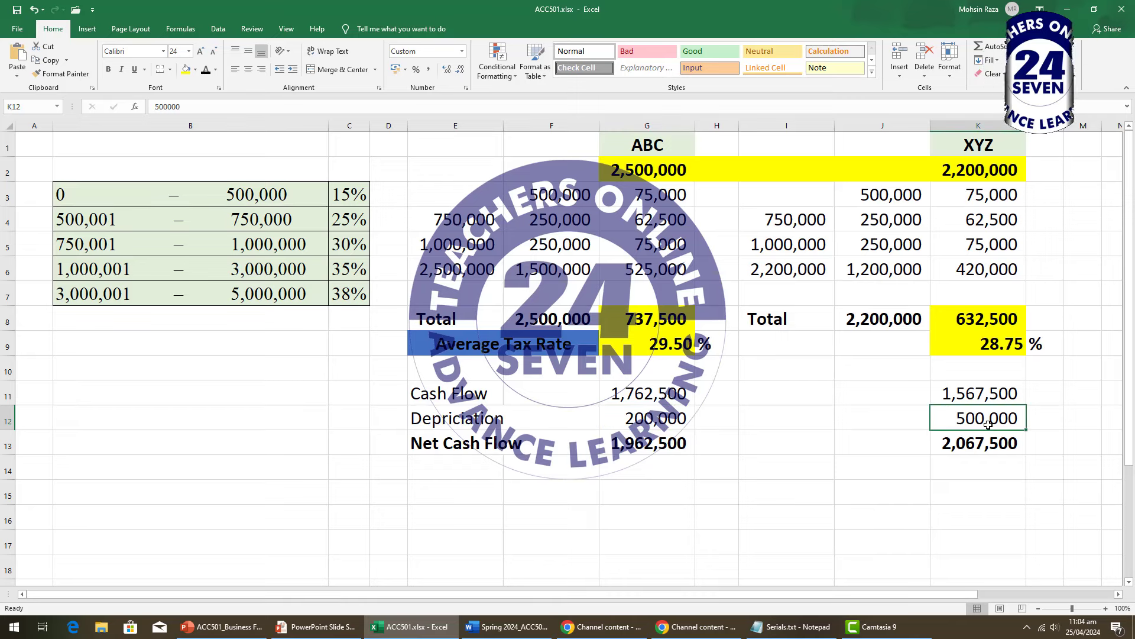
pyautogui.click(631, 398)
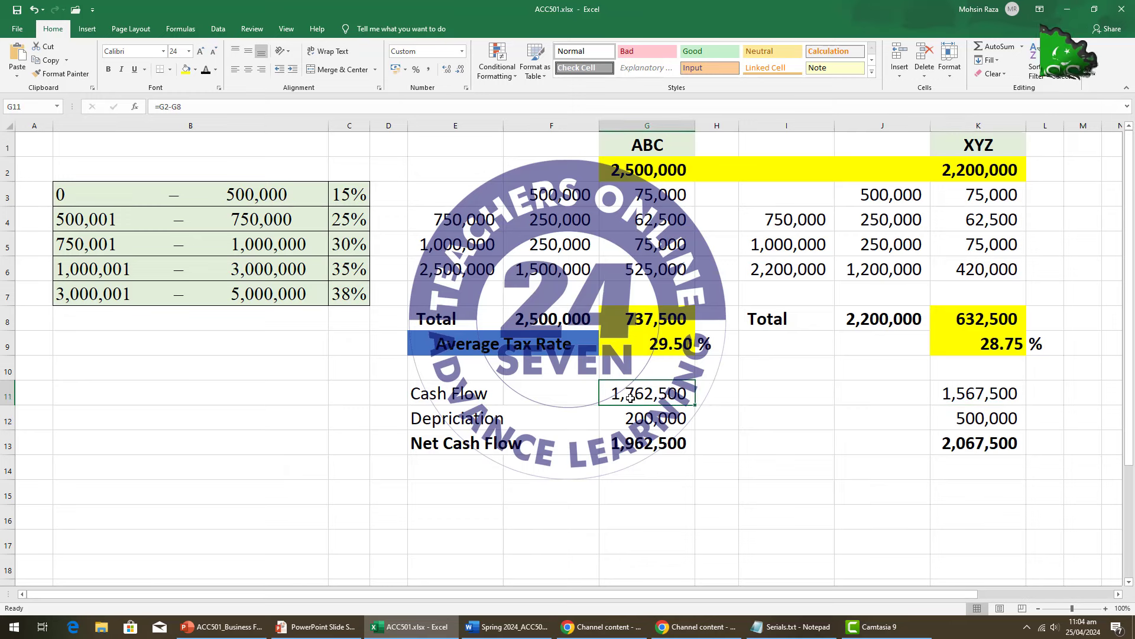
pyautogui.click(681, 421)
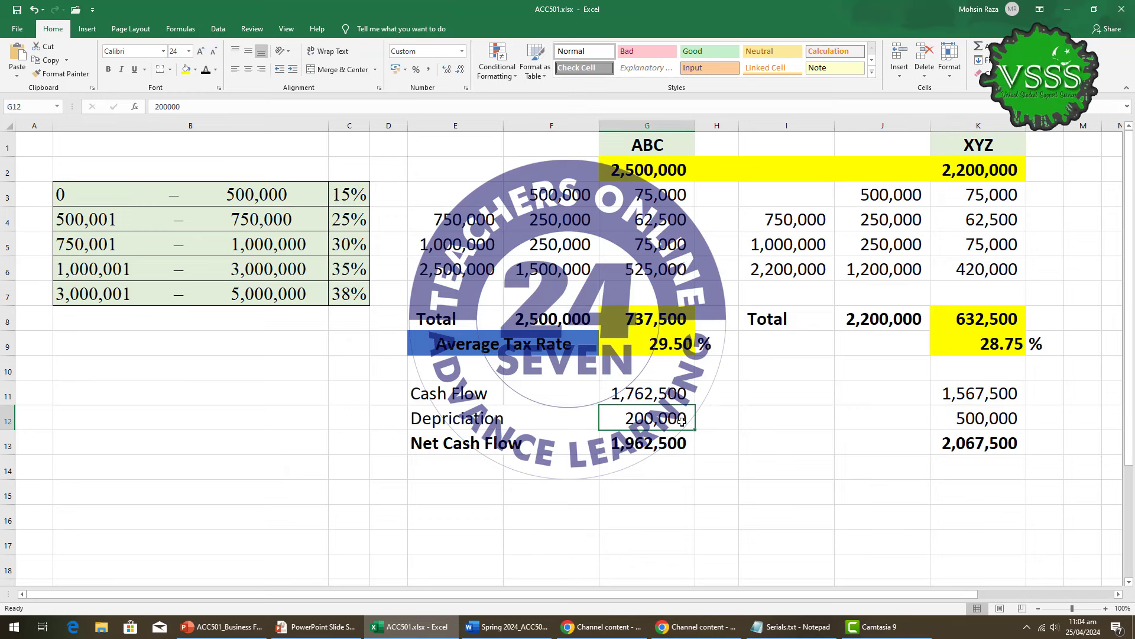
pyautogui.click(662, 447)
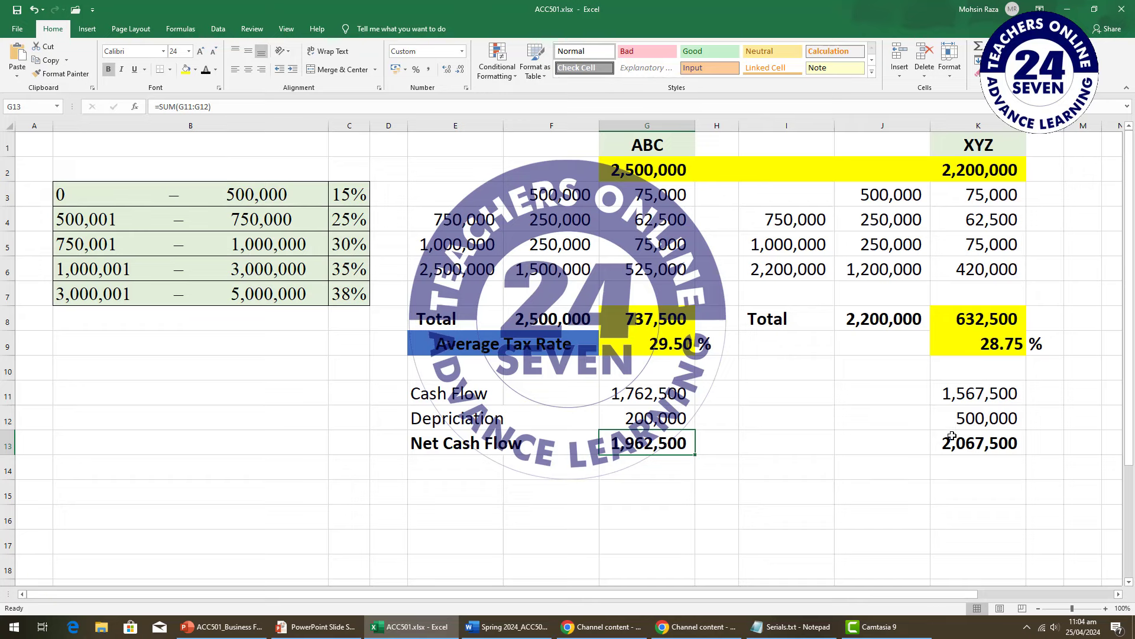
pyautogui.click(954, 417)
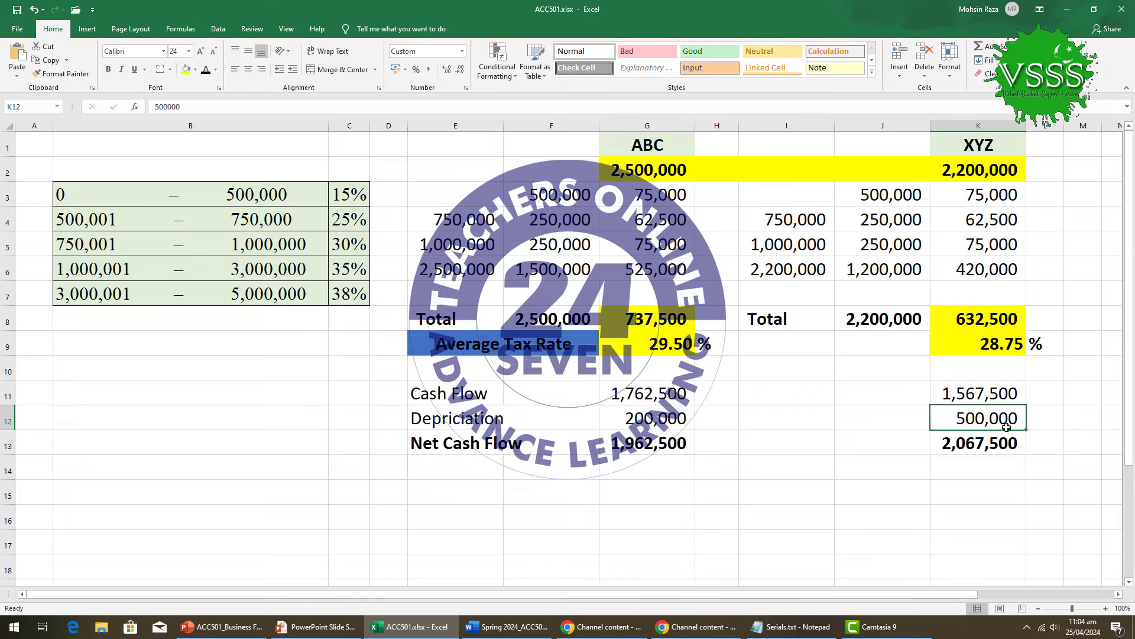
# - Fill the net cash flows of XYZ in K13 and ABC in G13 with yellow
pyautogui.click(961, 447)
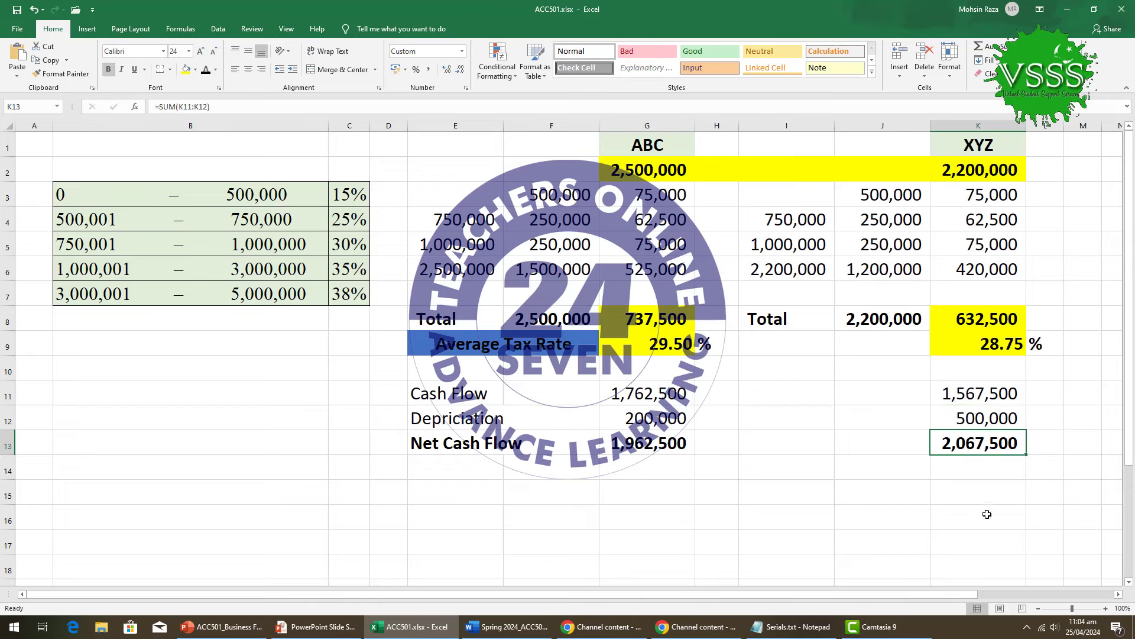
pyautogui.click(185, 69)
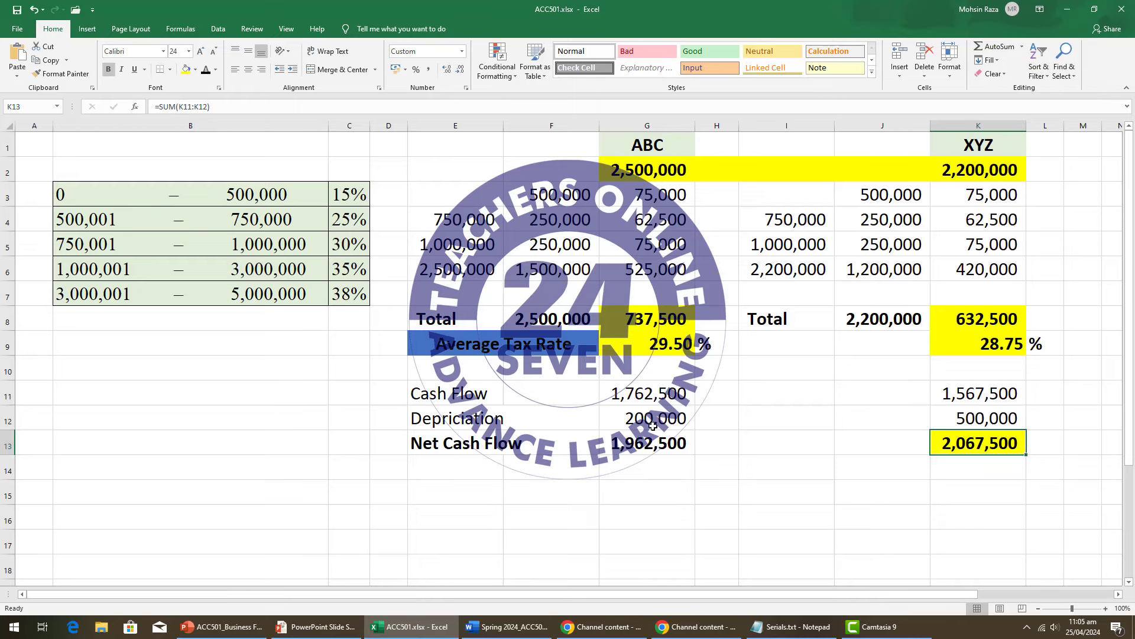
pyautogui.click(644, 447)
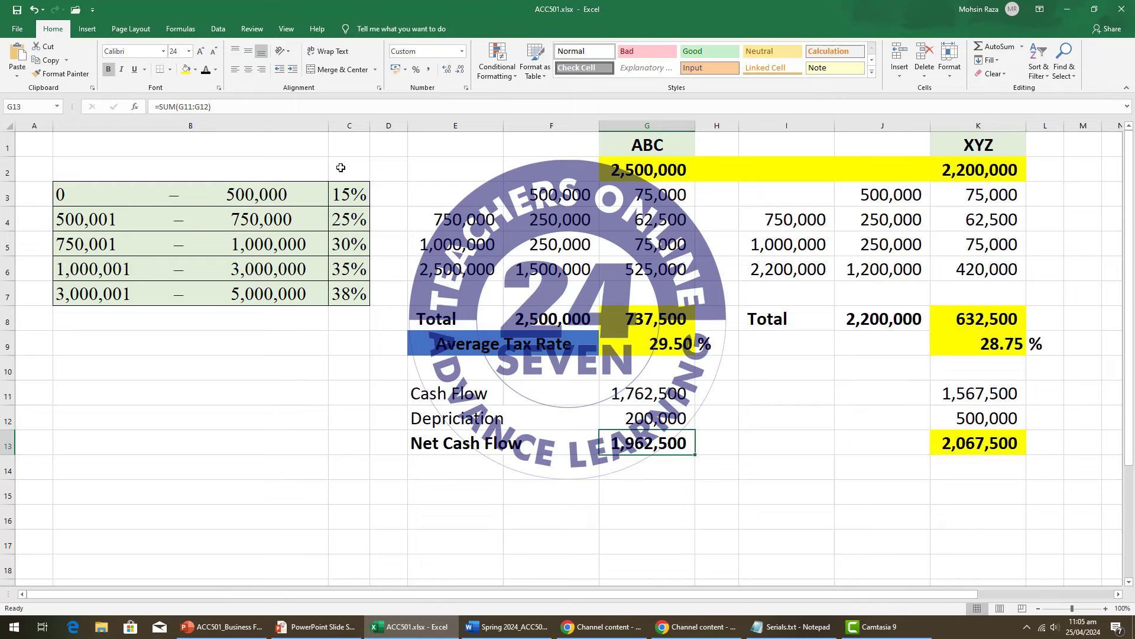
pyautogui.click(186, 70)
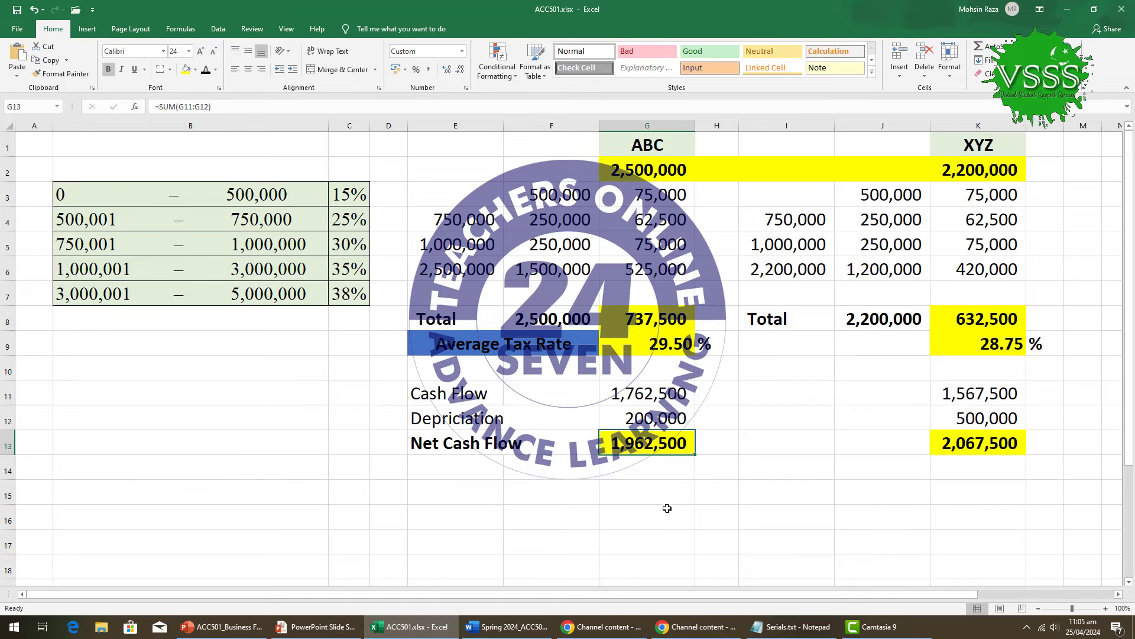
# - Compare each company's income in row 2 with its net cash flow in row 13, first for ABC and then for XYZ
pyautogui.click(648, 150)
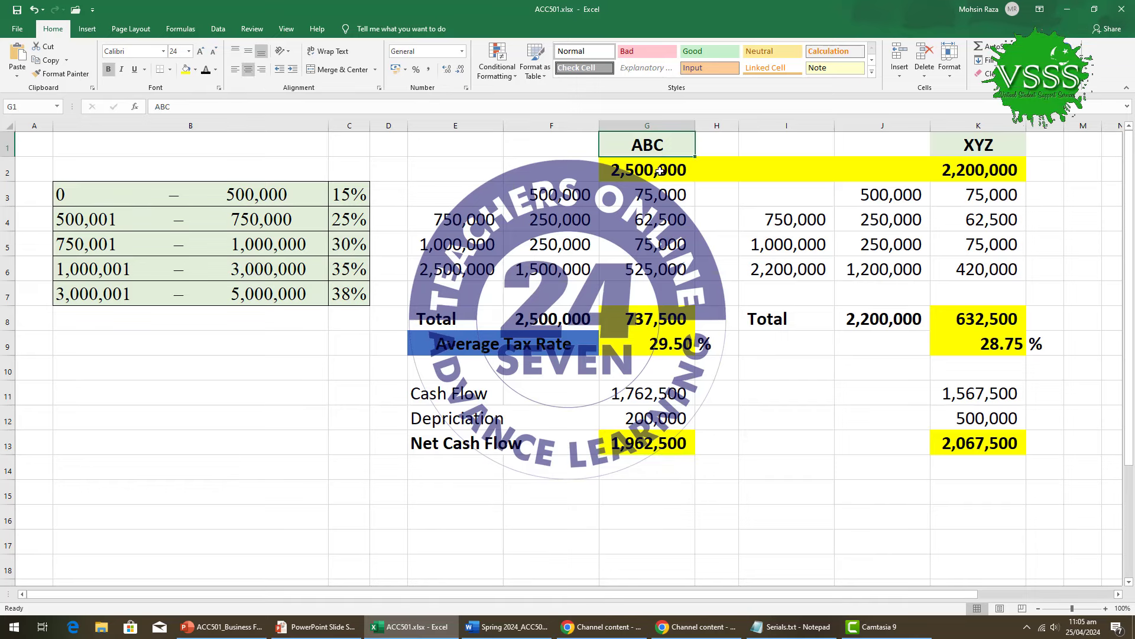
pyautogui.click(659, 171)
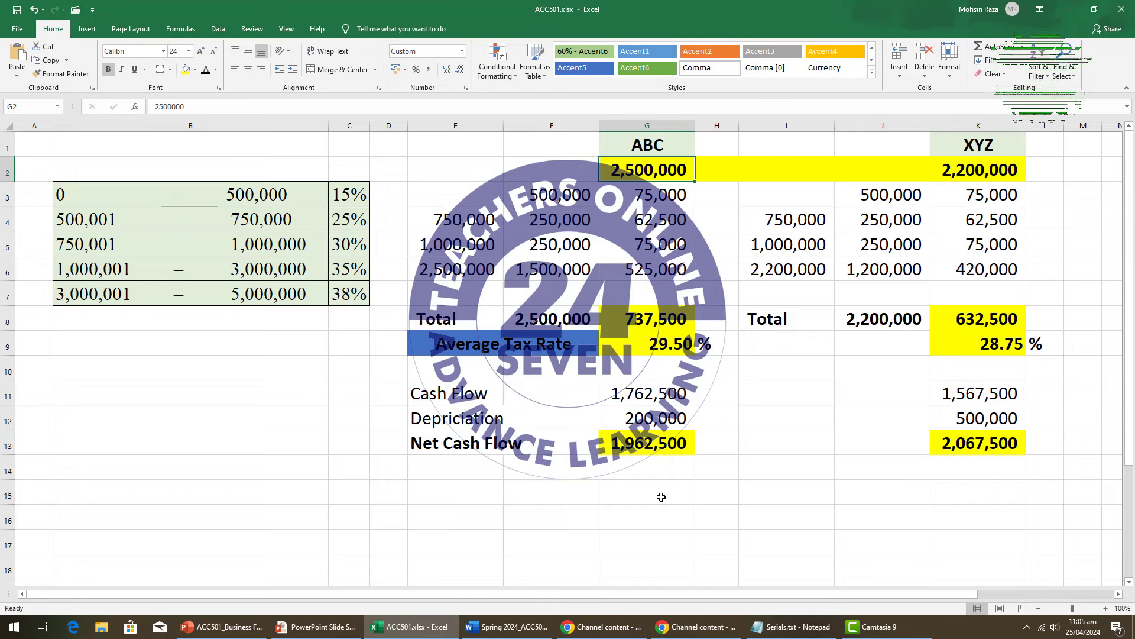
pyautogui.click(652, 447)
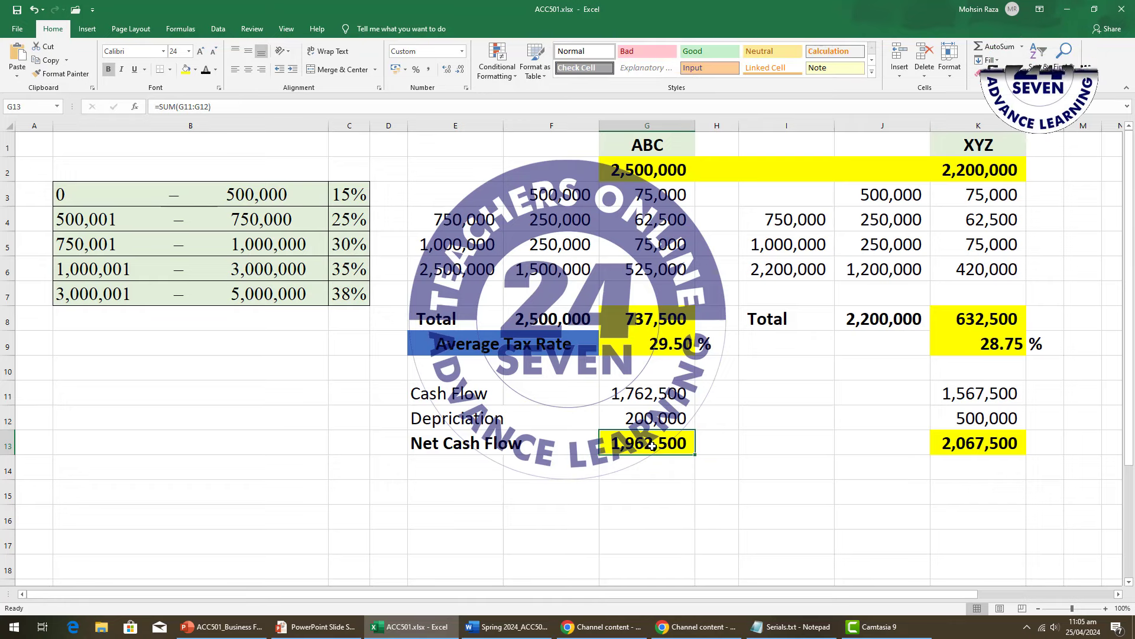
pyautogui.click(978, 144)
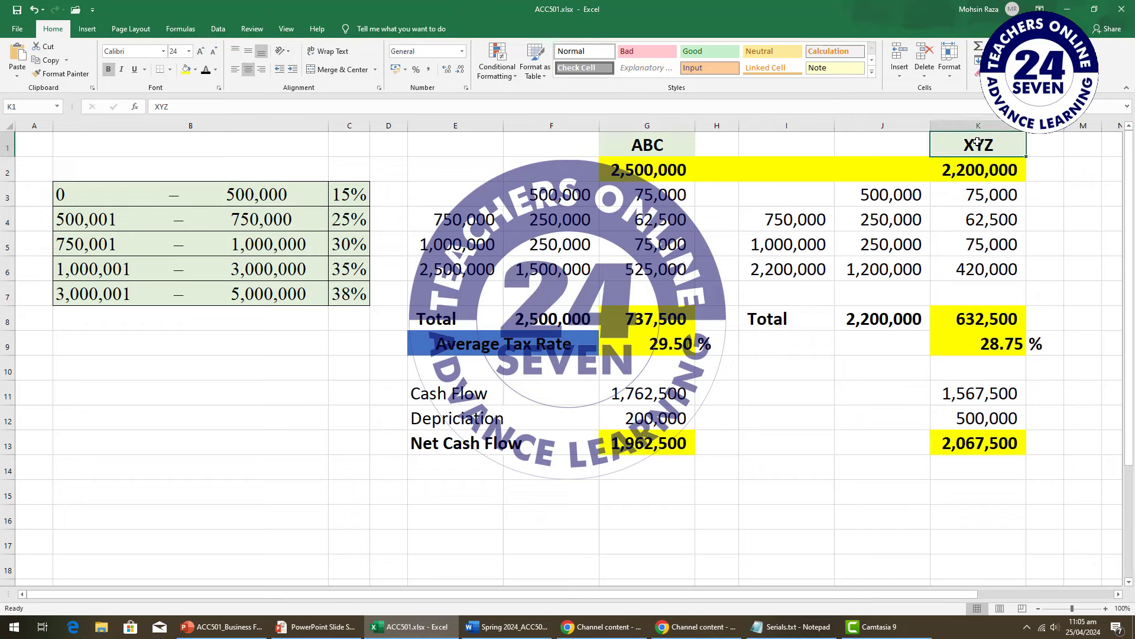
pyautogui.click(980, 173)
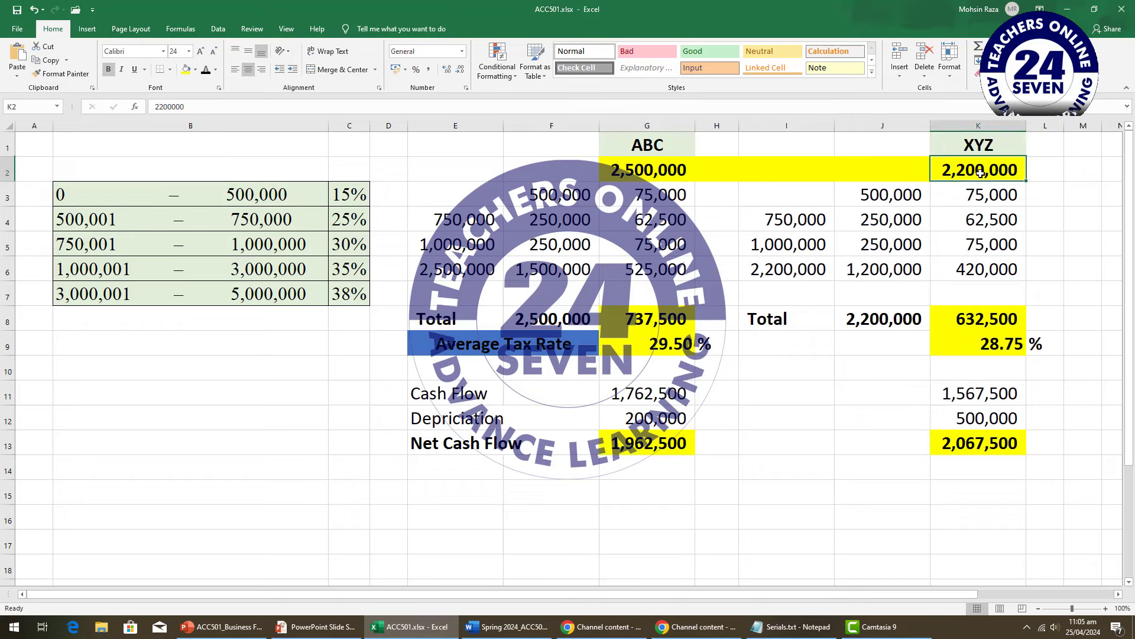
pyautogui.click(998, 441)
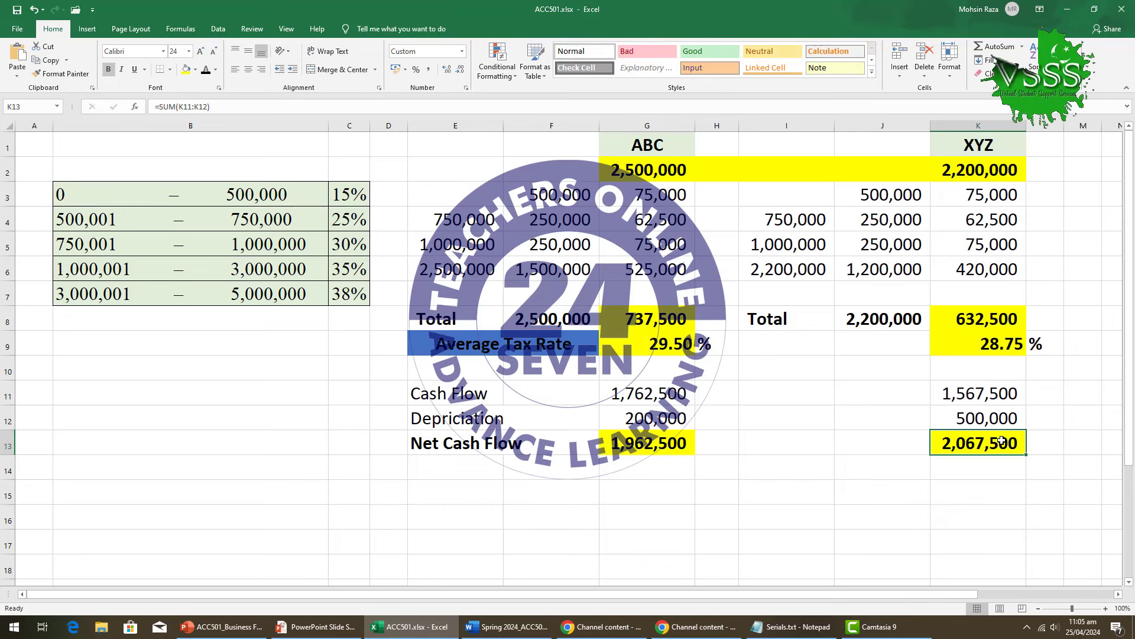
# - Review XYZ's income in K2, depreciation in K12 and net cash flow in K13 against ABC's net cash flow in G13
pyautogui.click(920, 477)
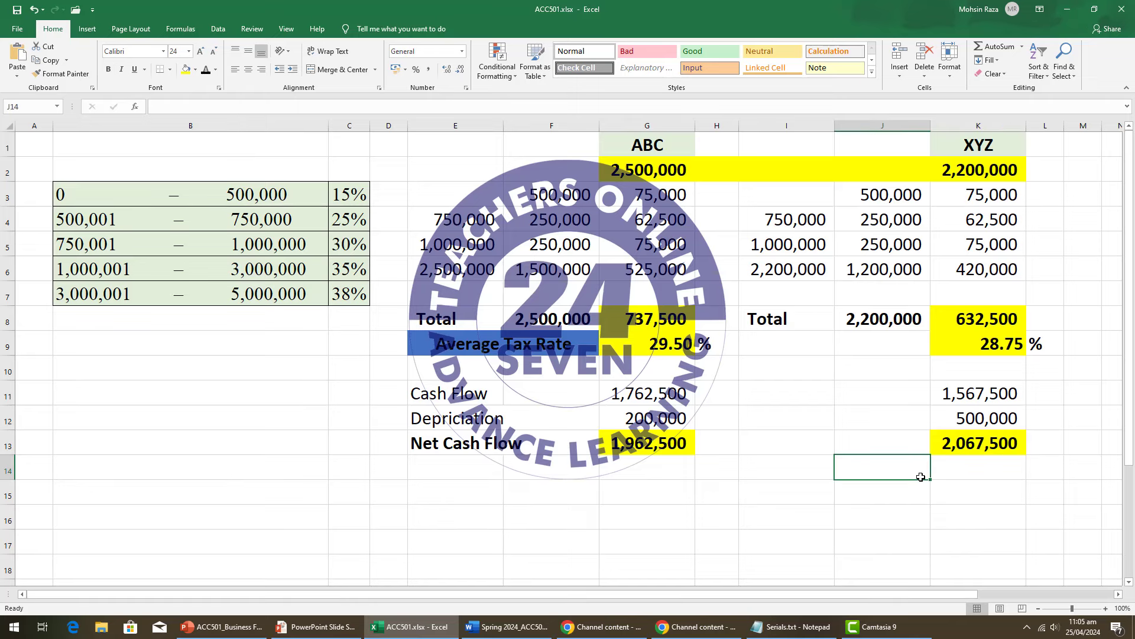
pyautogui.click(970, 145)
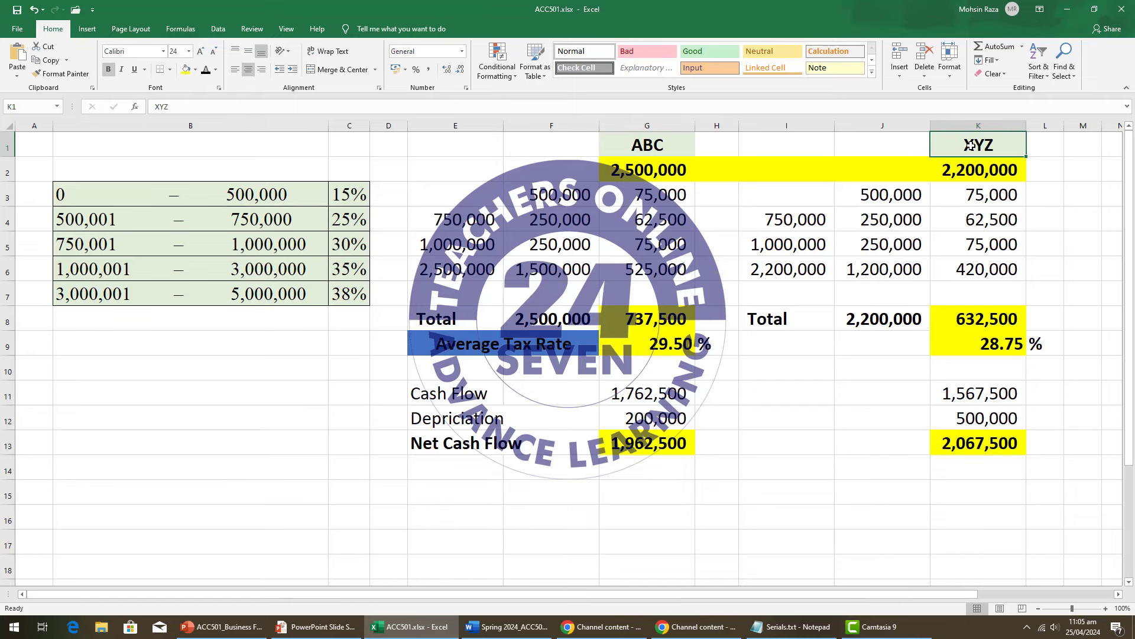
pyautogui.click(973, 172)
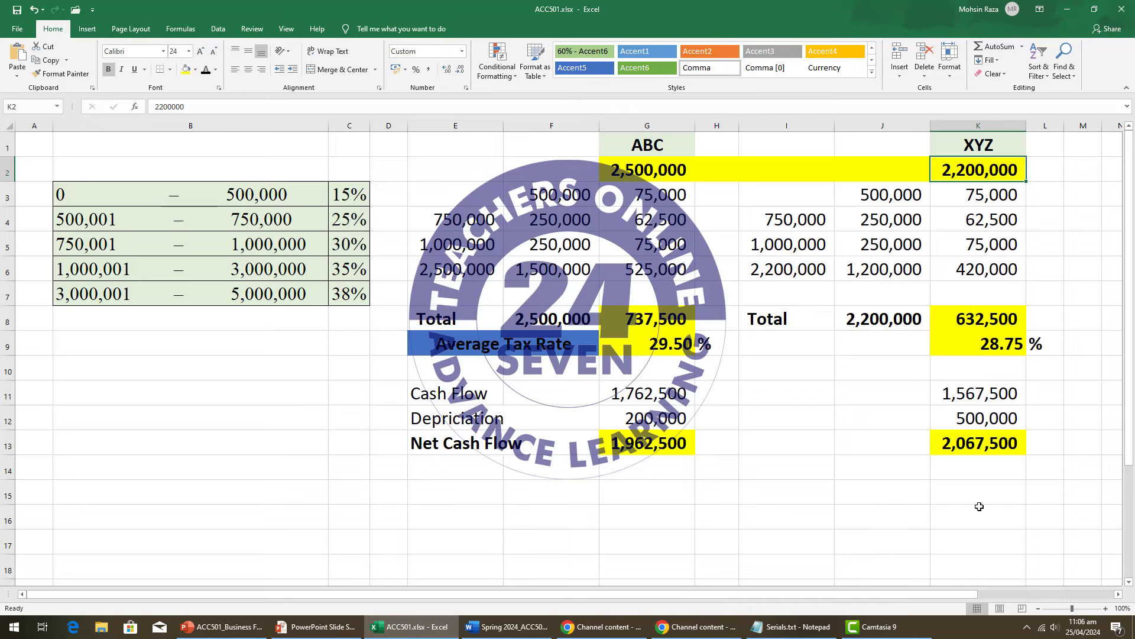
pyautogui.click(969, 420)
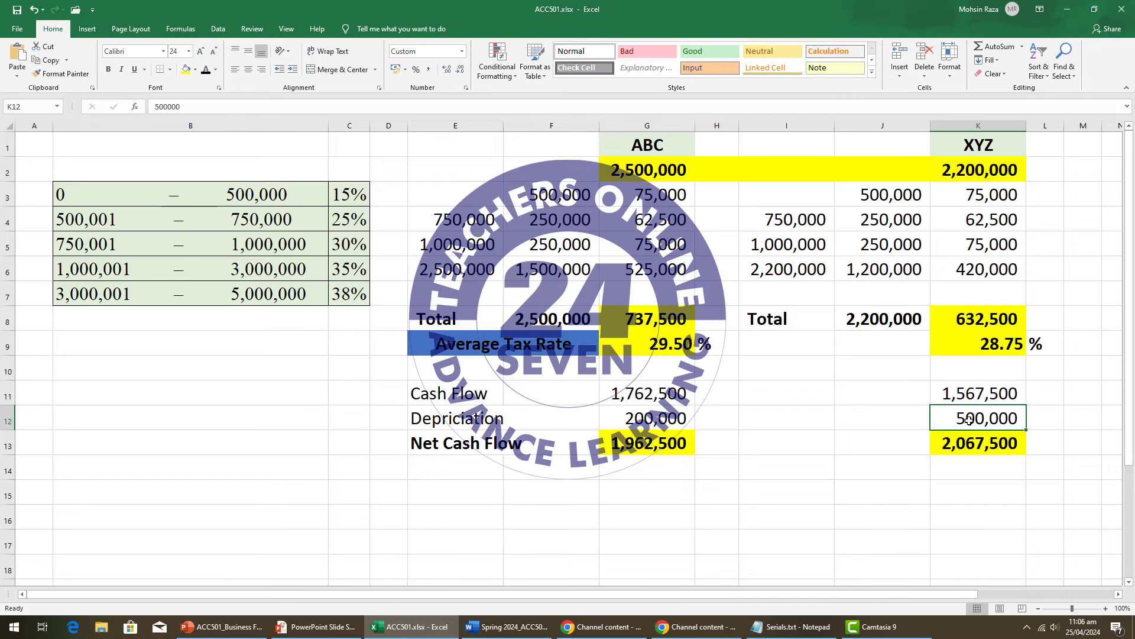
pyautogui.click(971, 439)
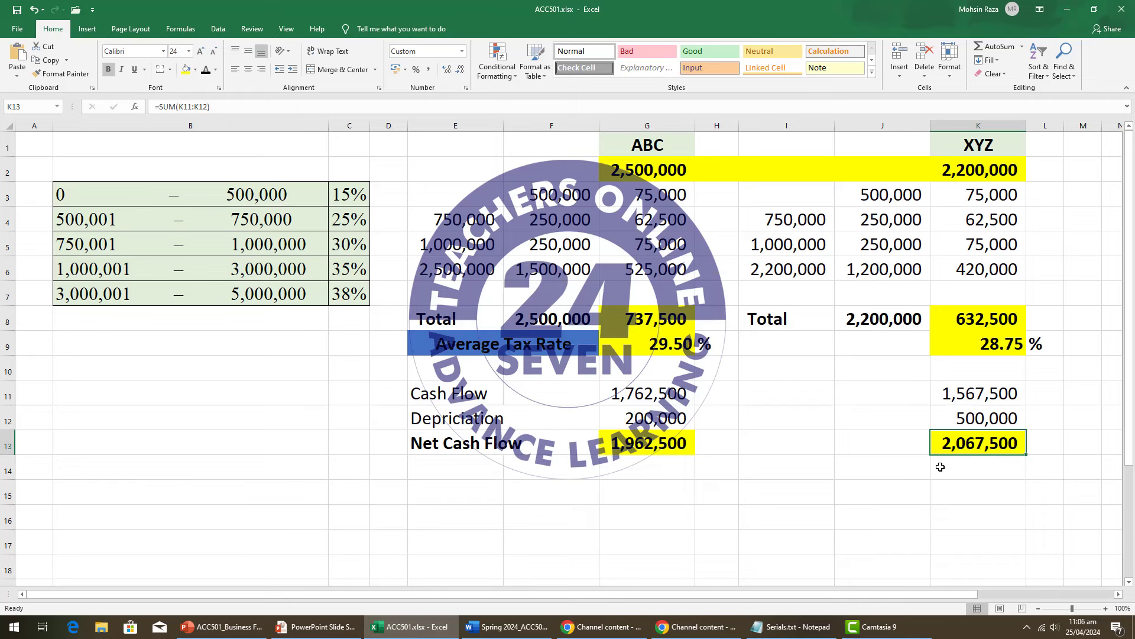
pyautogui.click(665, 438)
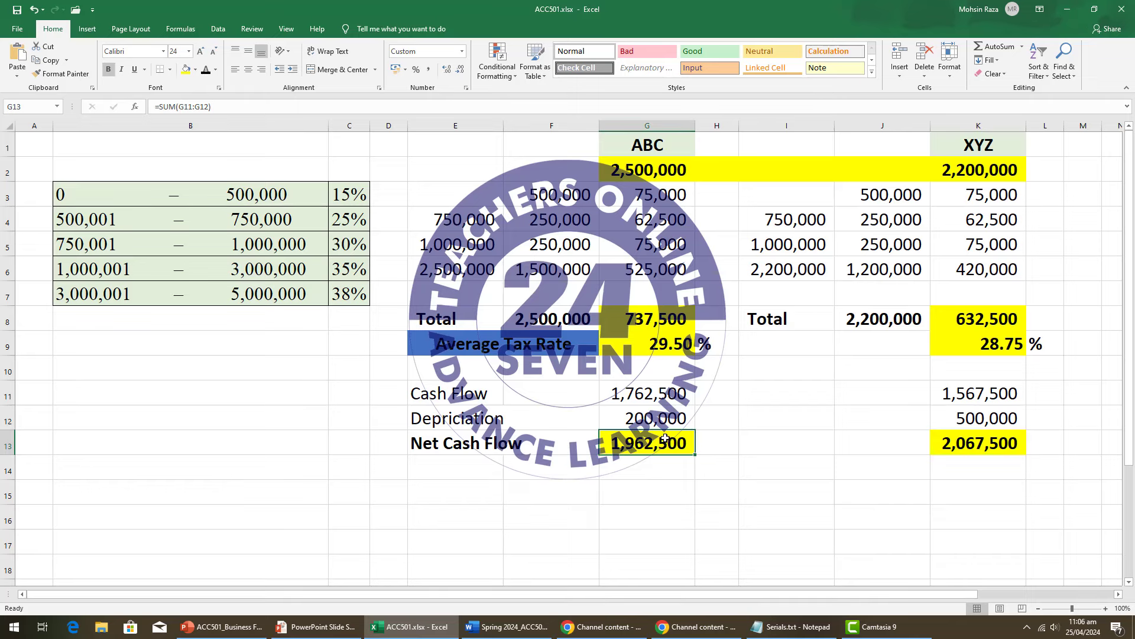